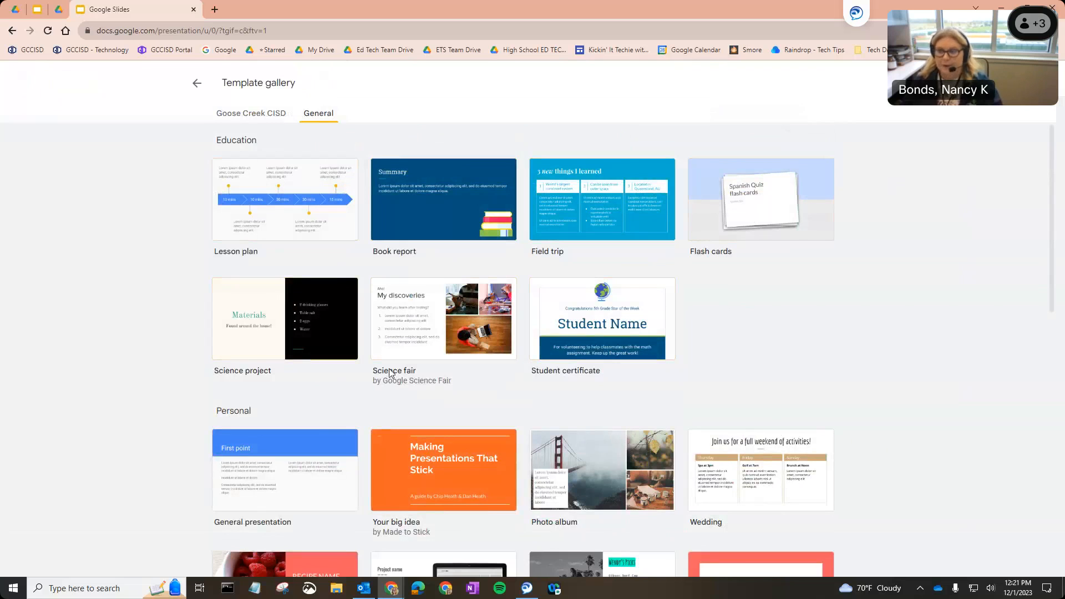
Browse the template gallery and create a new presentation from the Book report template
scroll(395, 363, "down", 4)
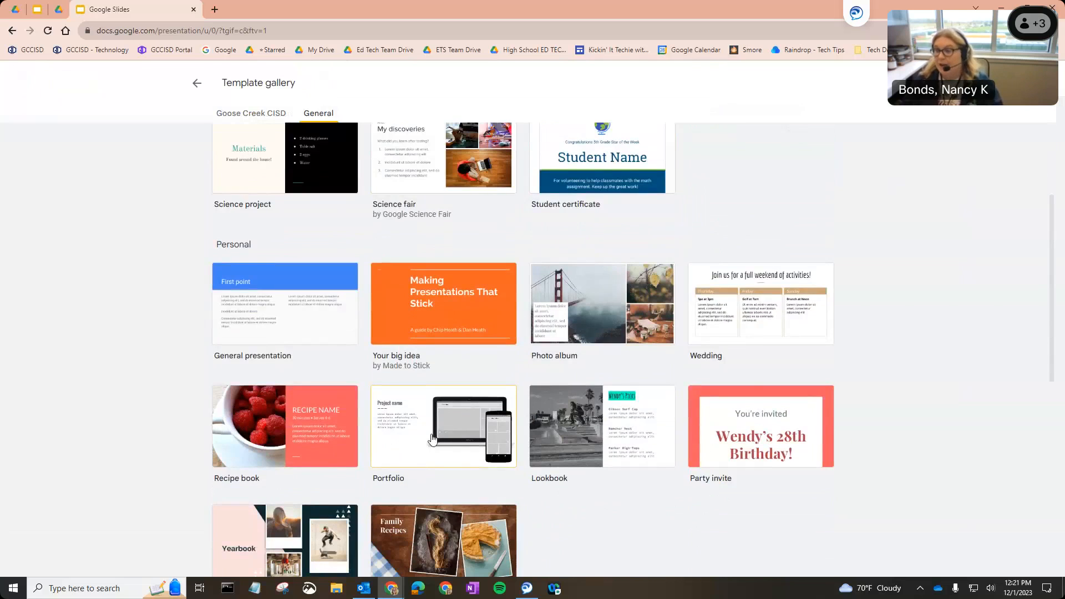
scroll(288, 215, "up", 4)
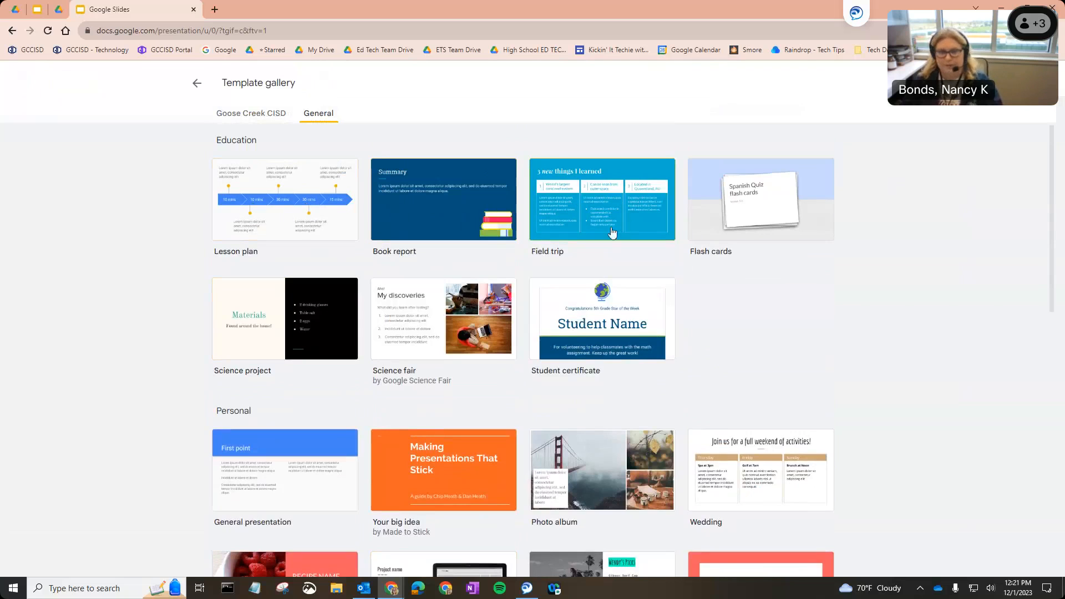
scroll(450, 336, "down", 3)
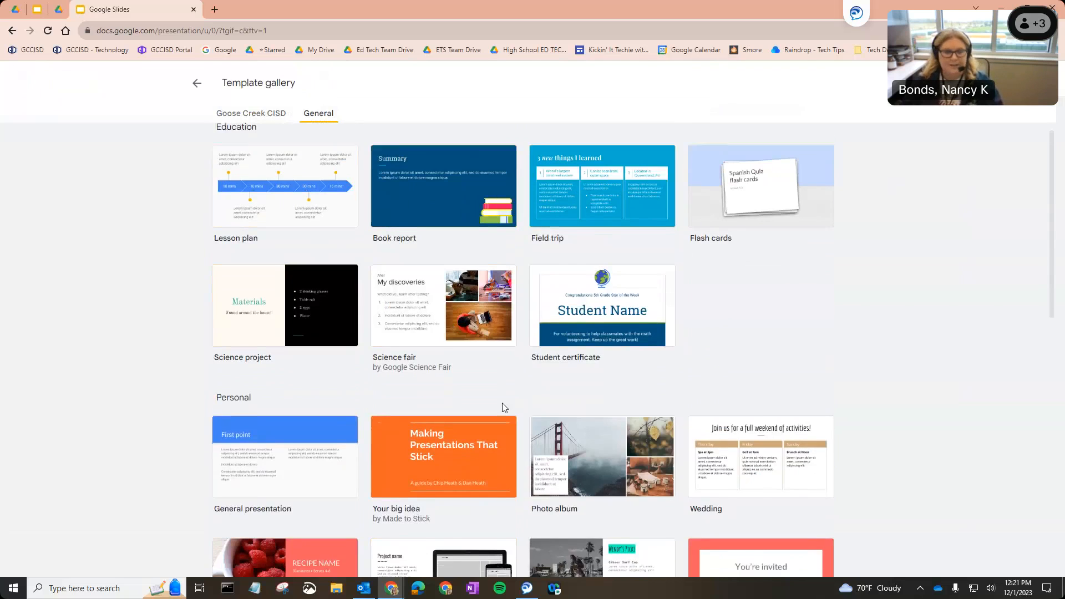
scroll(390, 445, "down", 8)
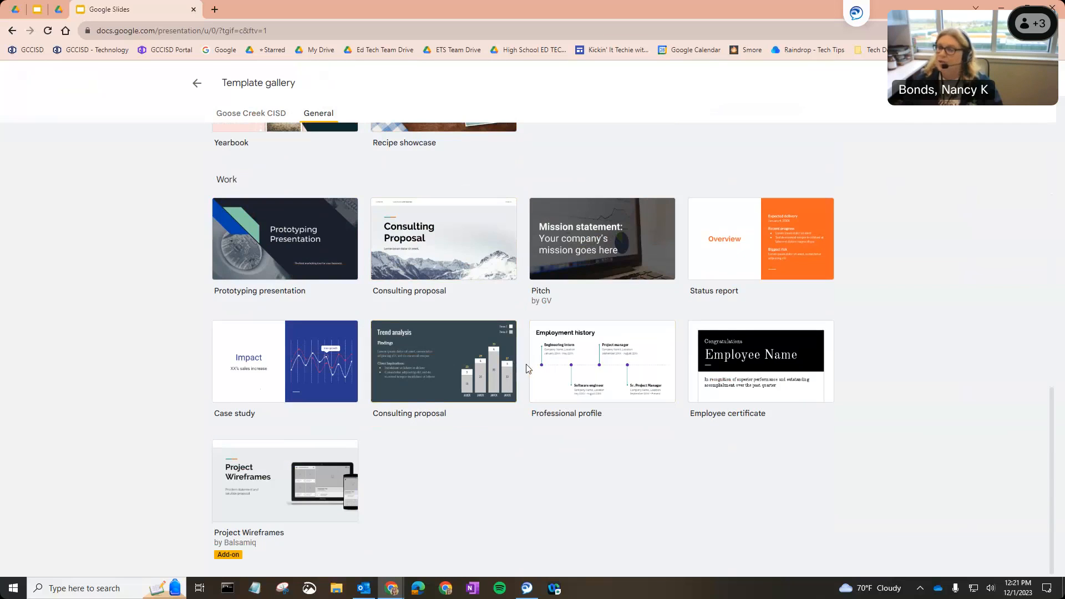
scroll(591, 431, "up", 12)
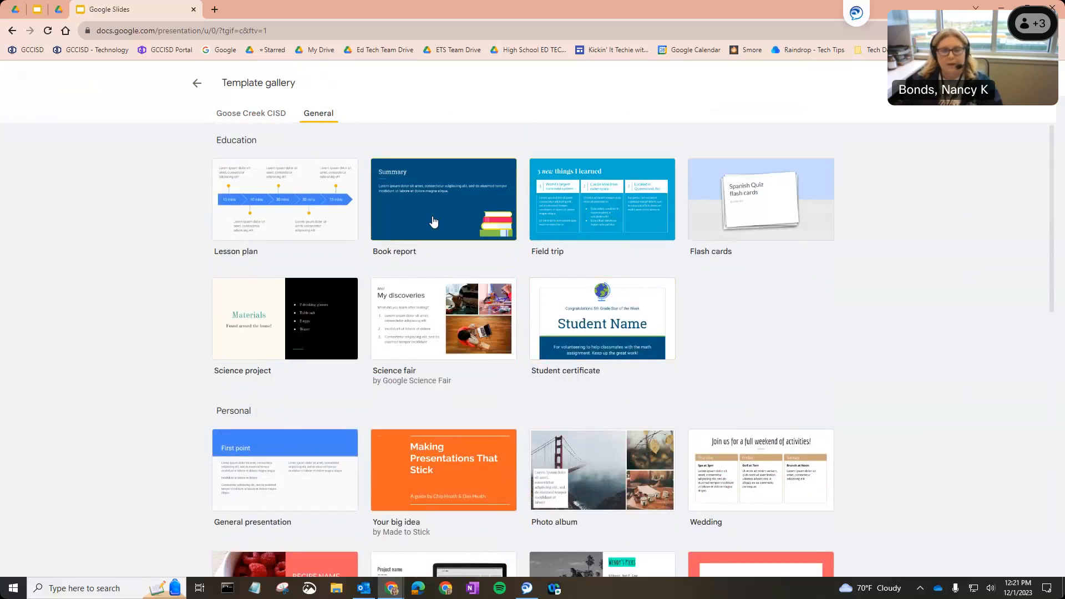
left_click(465, 191)
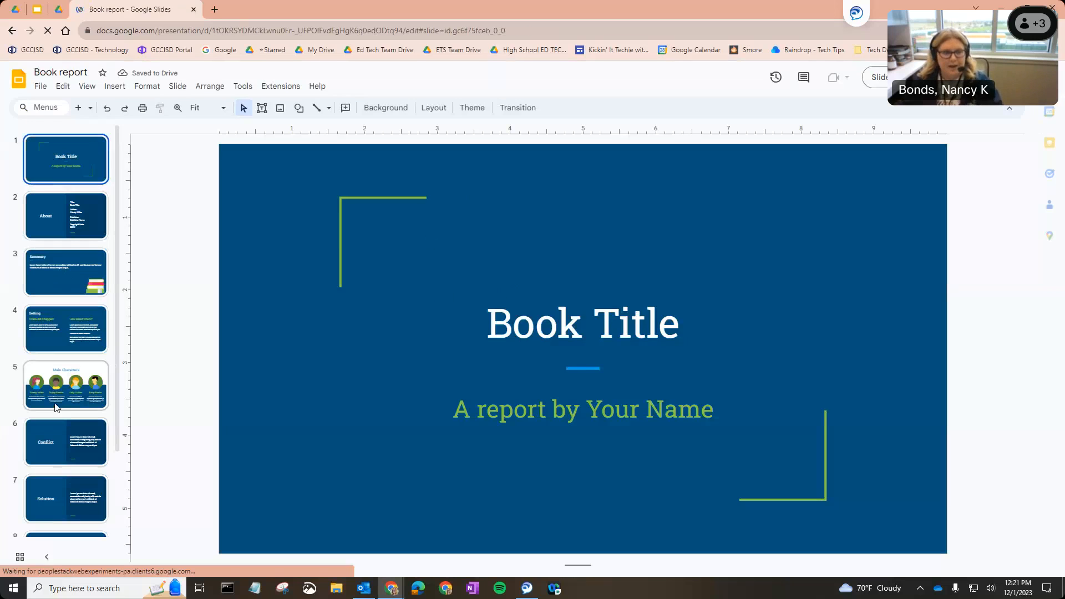
Look through the template's slides, including Main Characters, Conflict and Solution
left_click(65, 385)
left_click(66, 442)
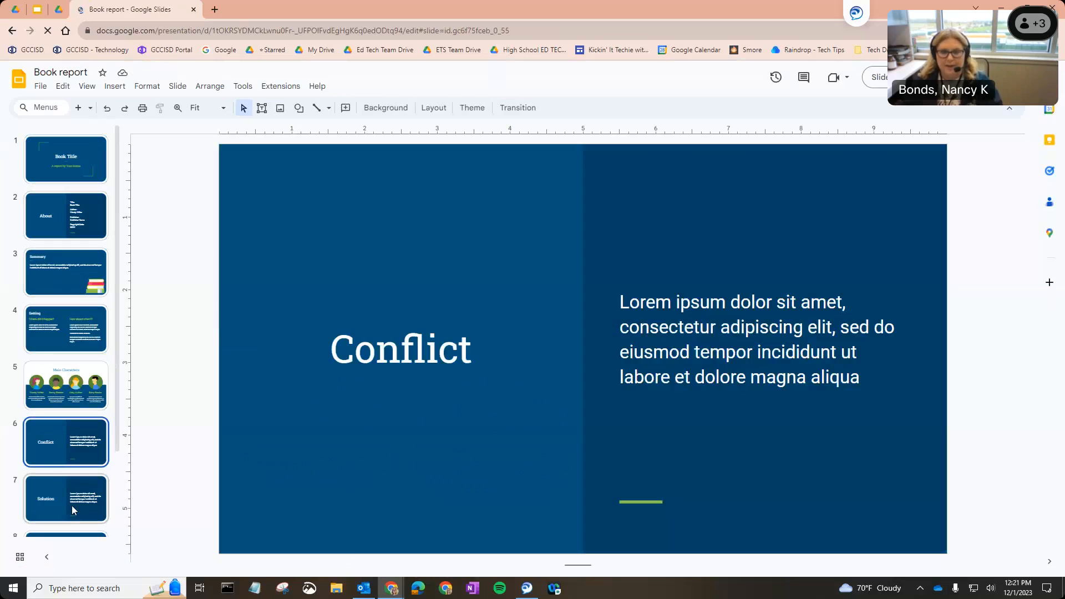
left_click(74, 510)
left_click(76, 396)
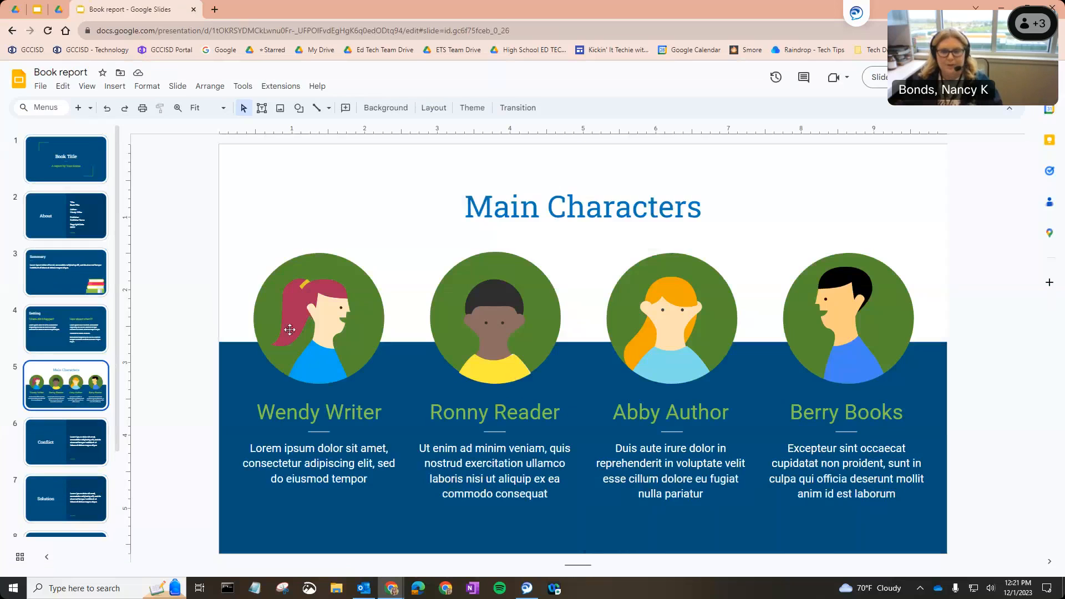
left_click(61, 174)
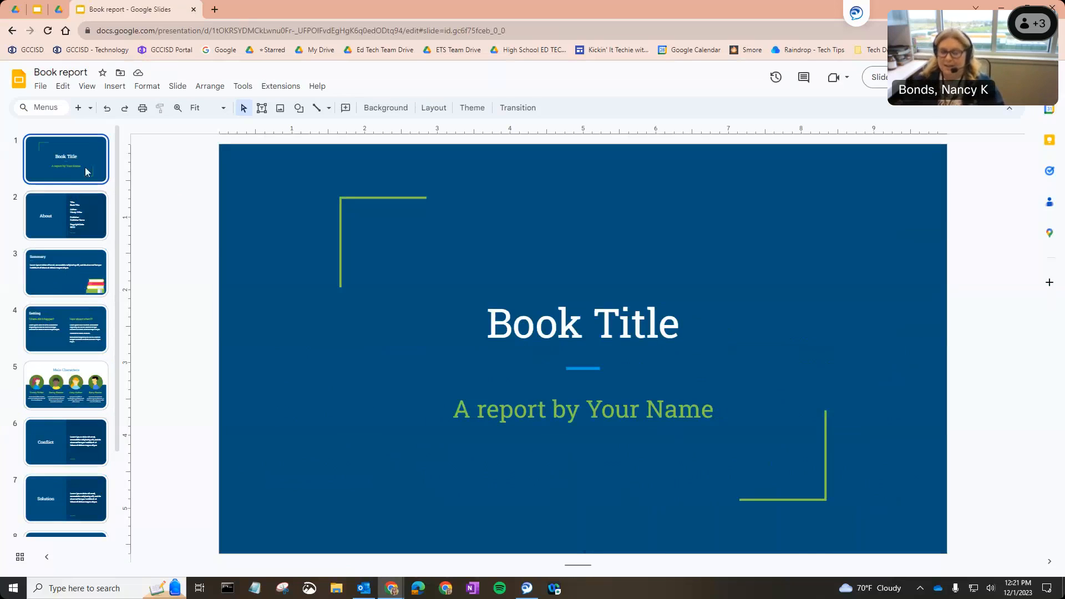
Start importing slides and upload the Would you Rather PowerPoint file from the computer
left_click(42, 89)
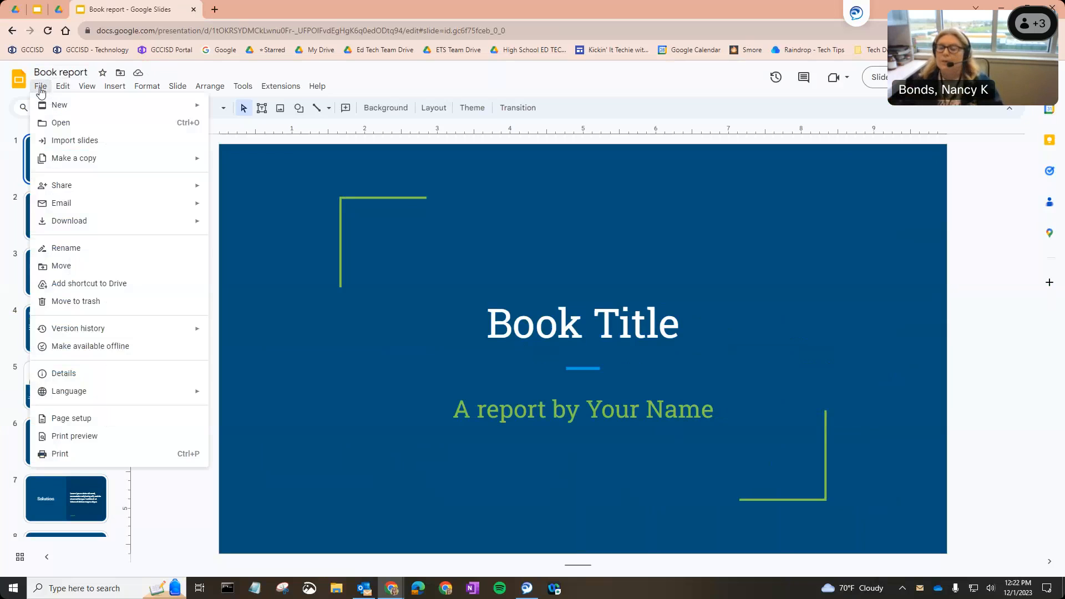
mouse_move(44, 106)
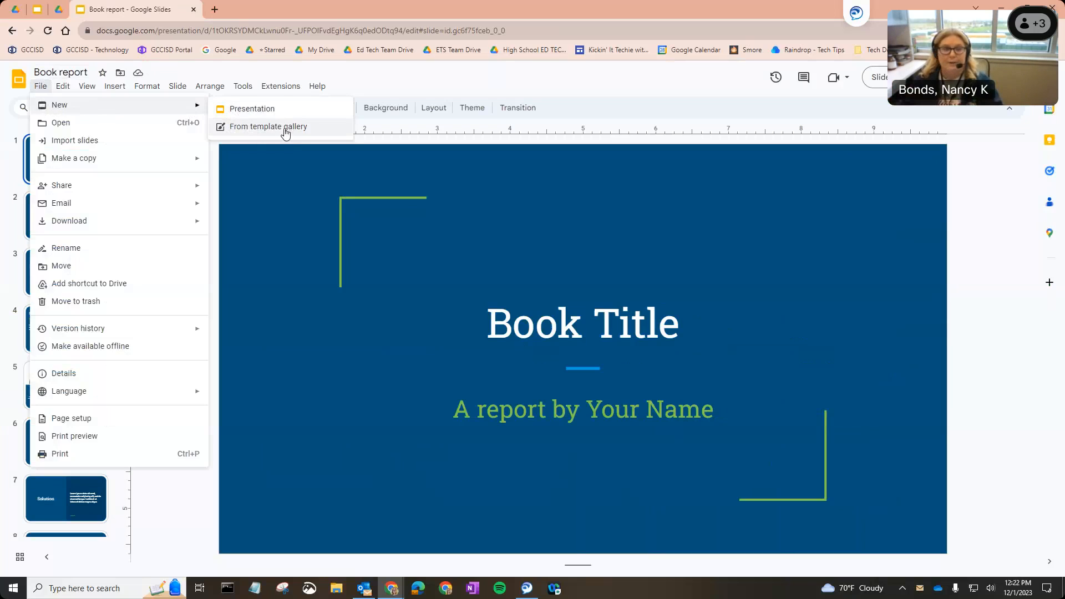
left_click(69, 145)
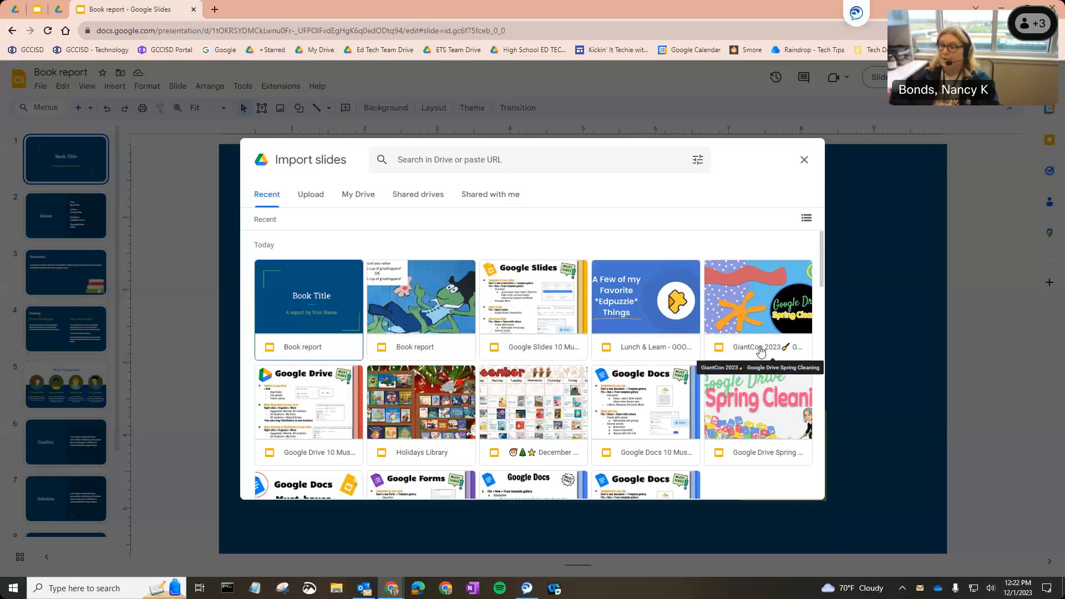
left_click(357, 201)
left_click(421, 201)
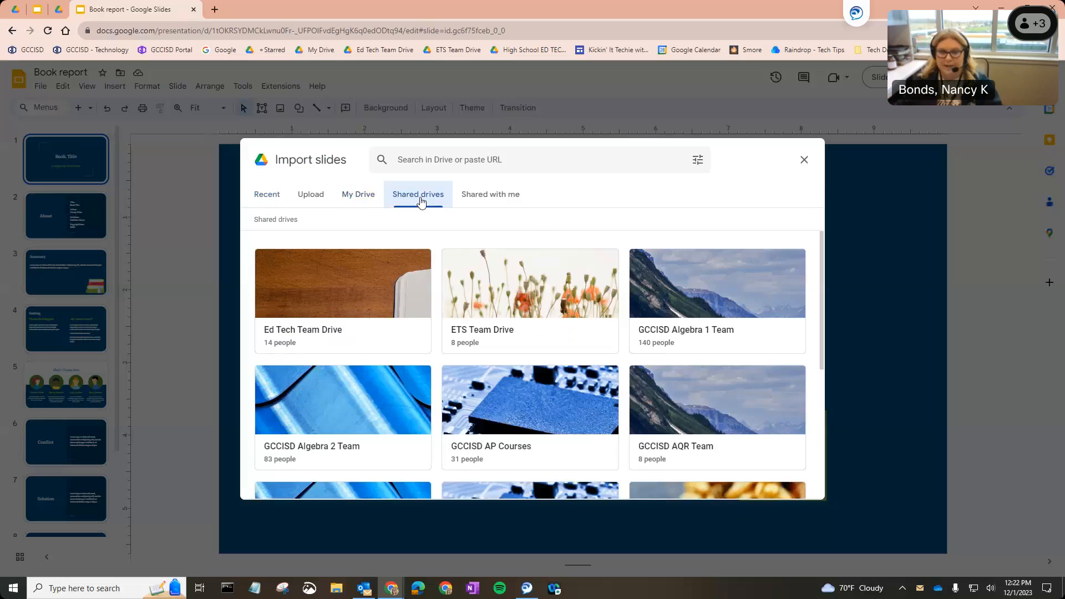
left_click(314, 202)
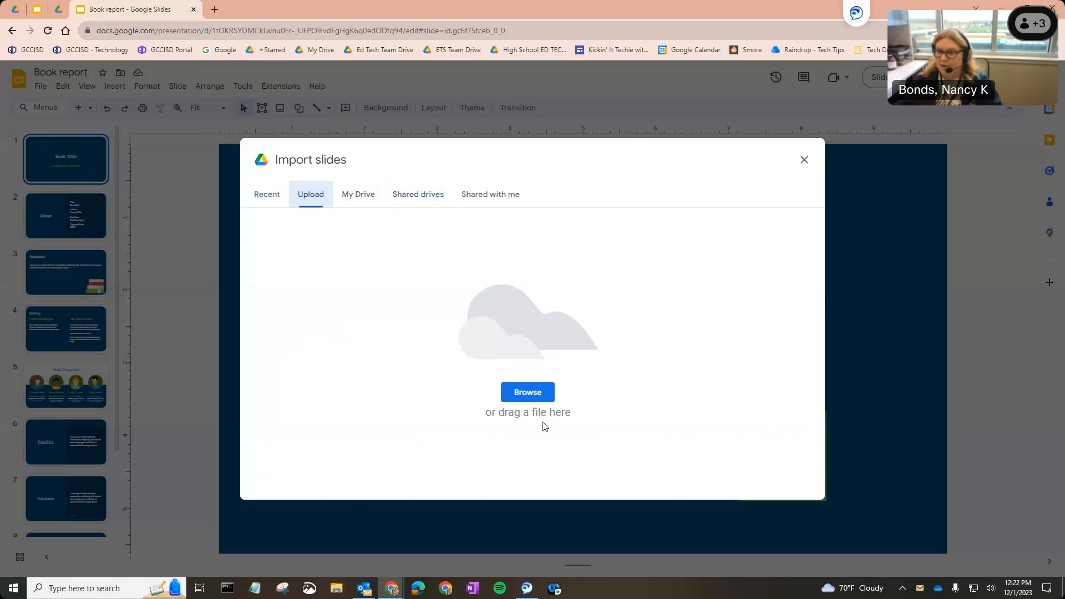
left_click(524, 394)
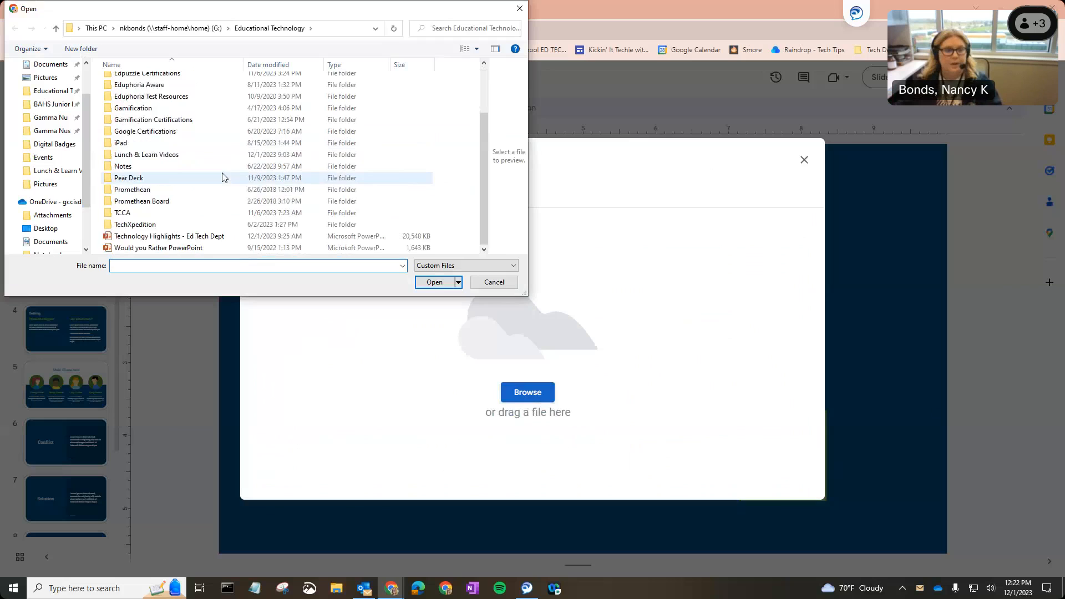
left_click(161, 249)
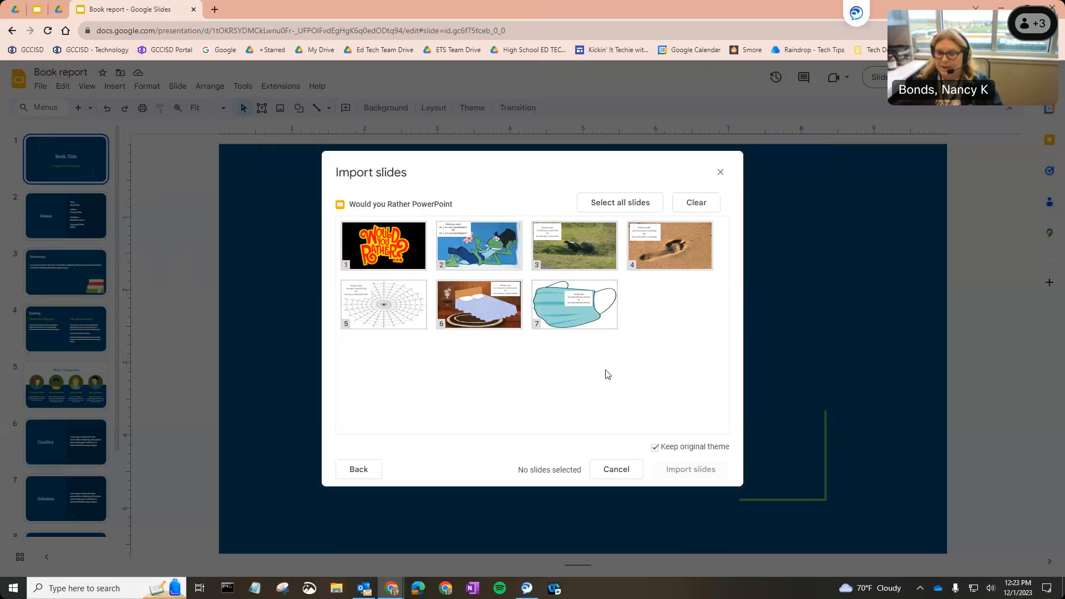
Pick slides 2, 4 and 5 from Would you Rather PowerPoint and import them, keeping the original theme
left_click(631, 205)
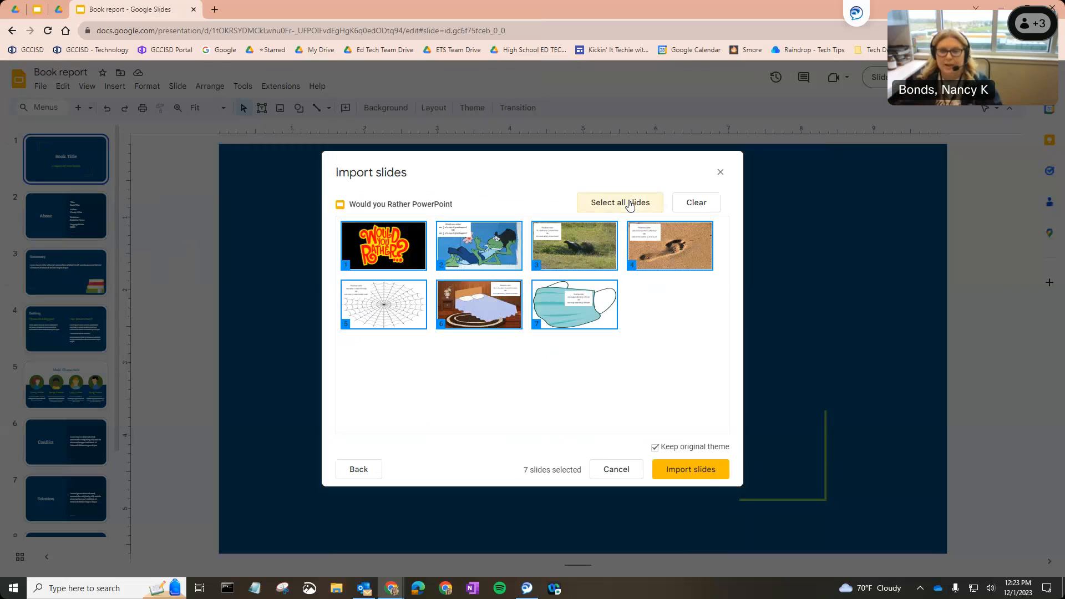
left_click(694, 207)
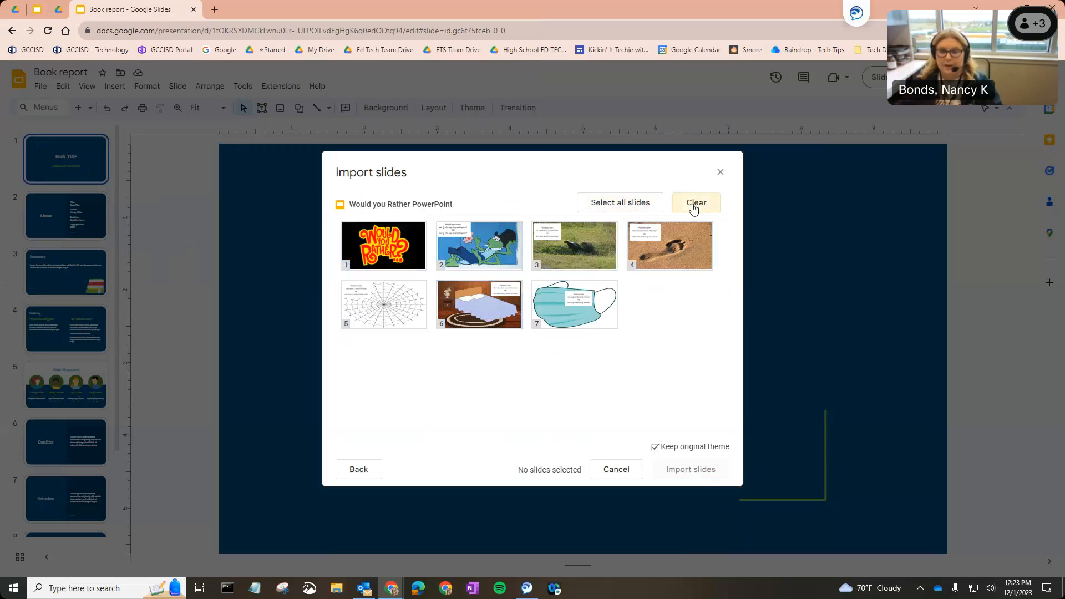
left_click(475, 242)
left_click(643, 242)
left_click(376, 312)
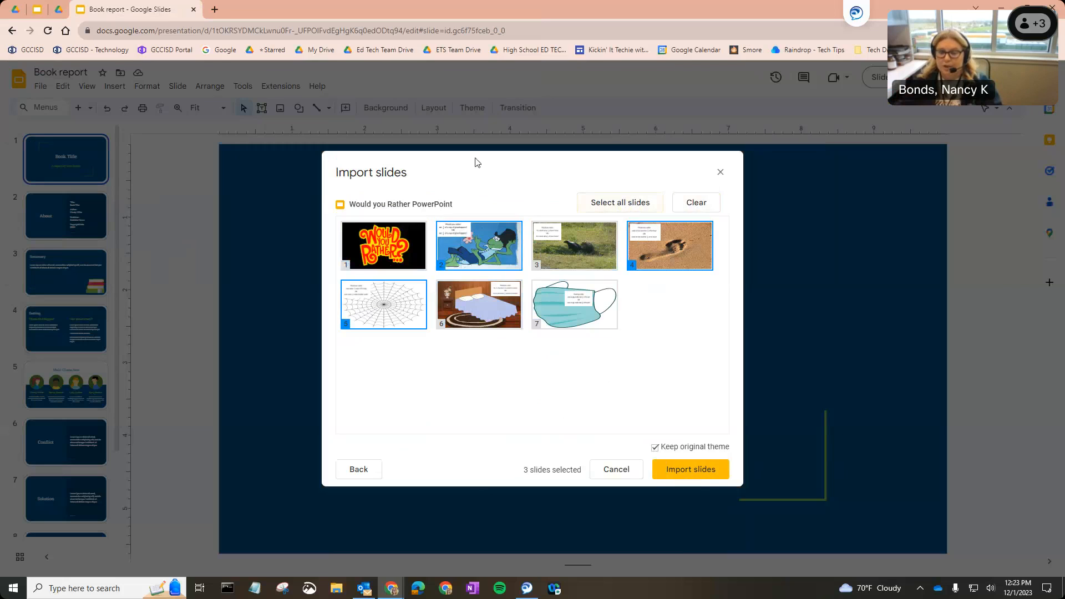
left_click(693, 481)
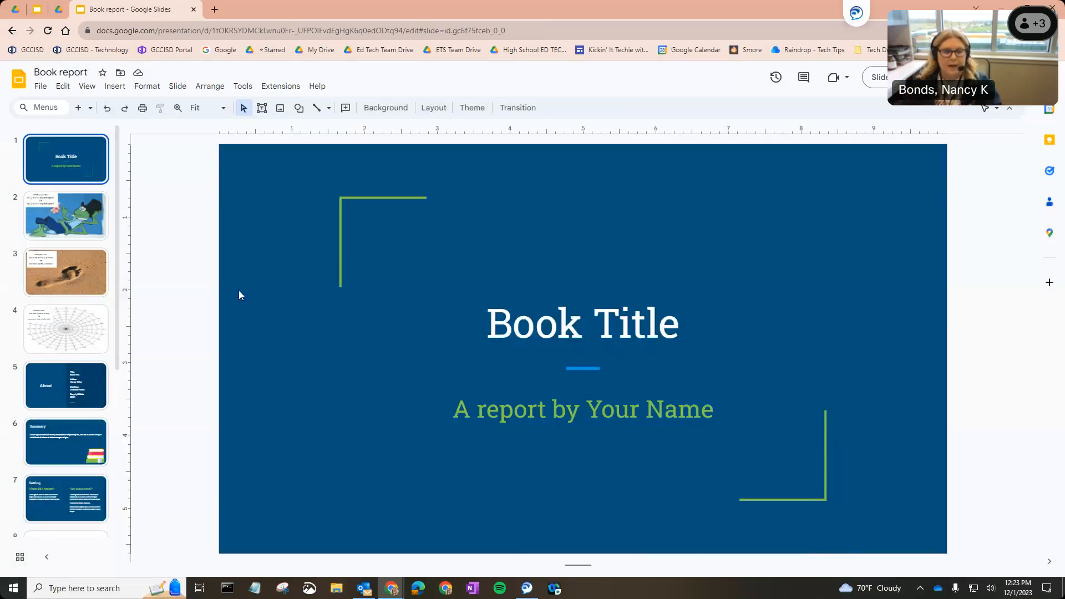
Look through the three imported Would you rather slides
left_click(59, 221)
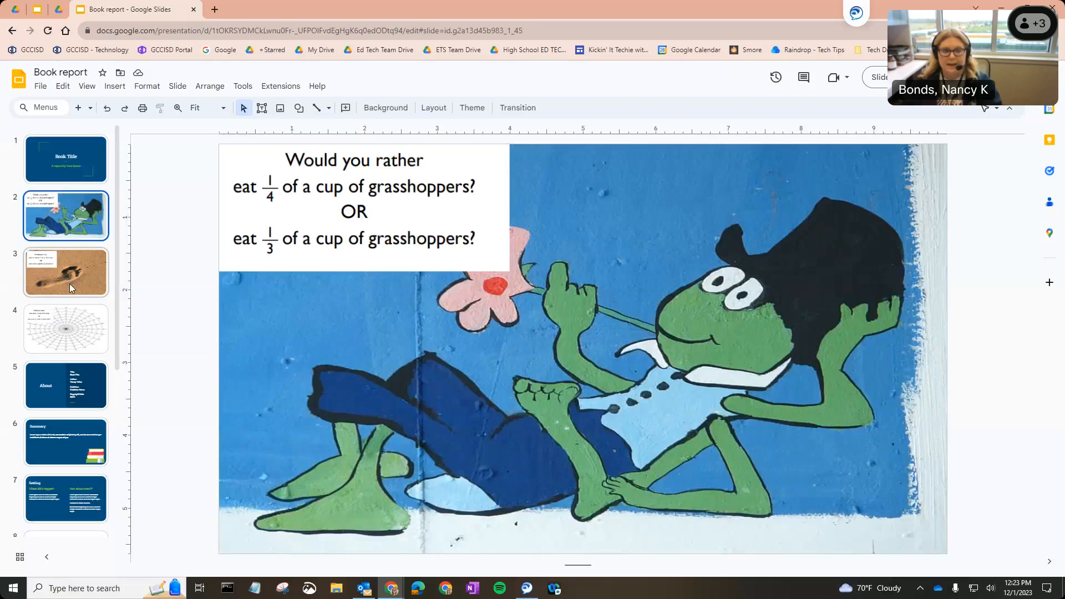
left_click(69, 284)
left_click(75, 320)
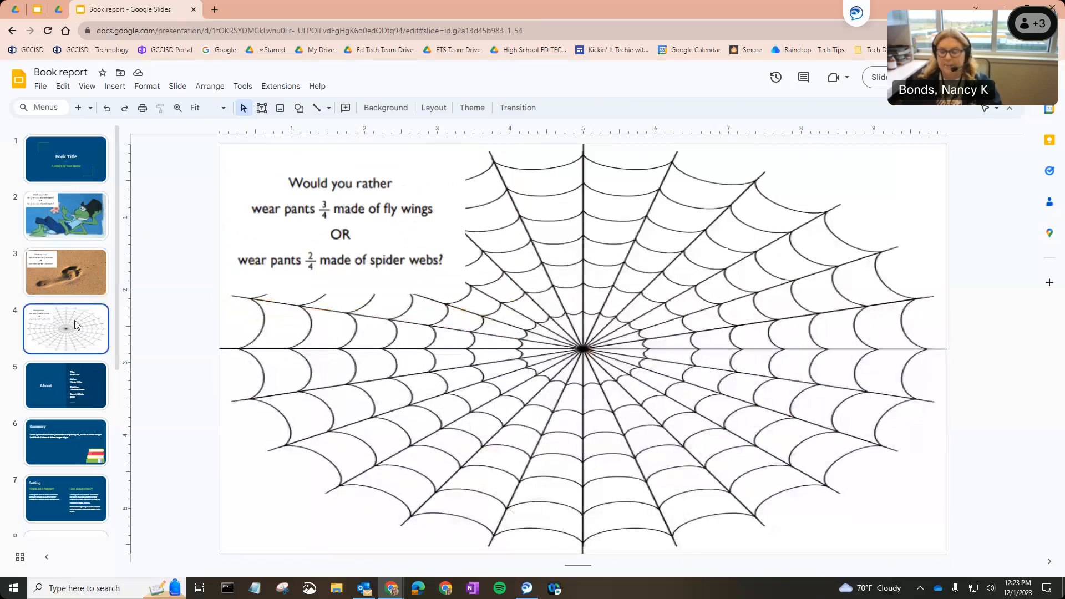
left_click(96, 233)
left_click(83, 290)
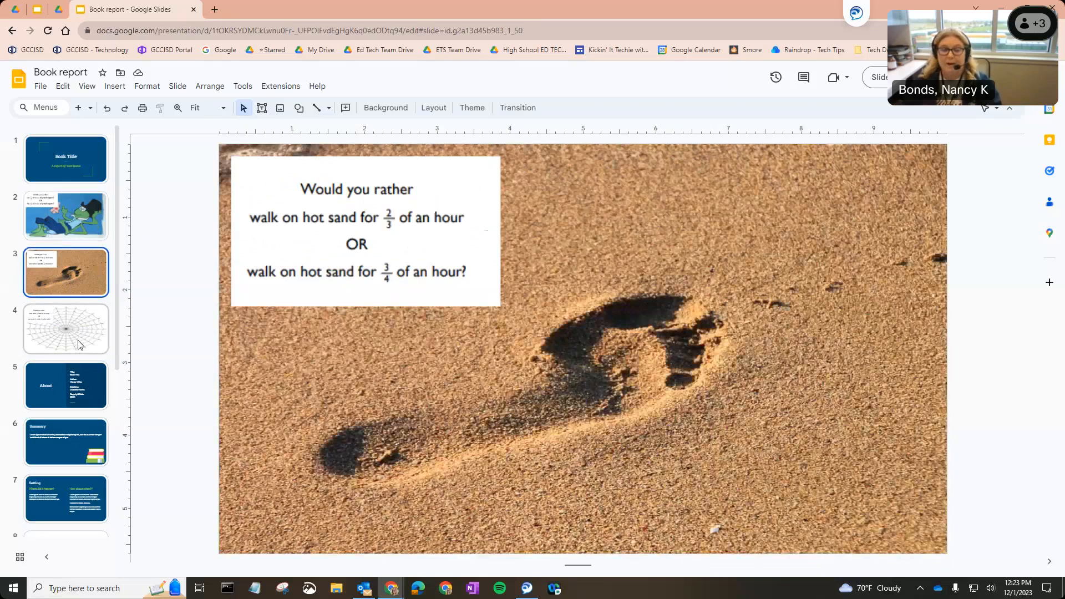
left_click(78, 345)
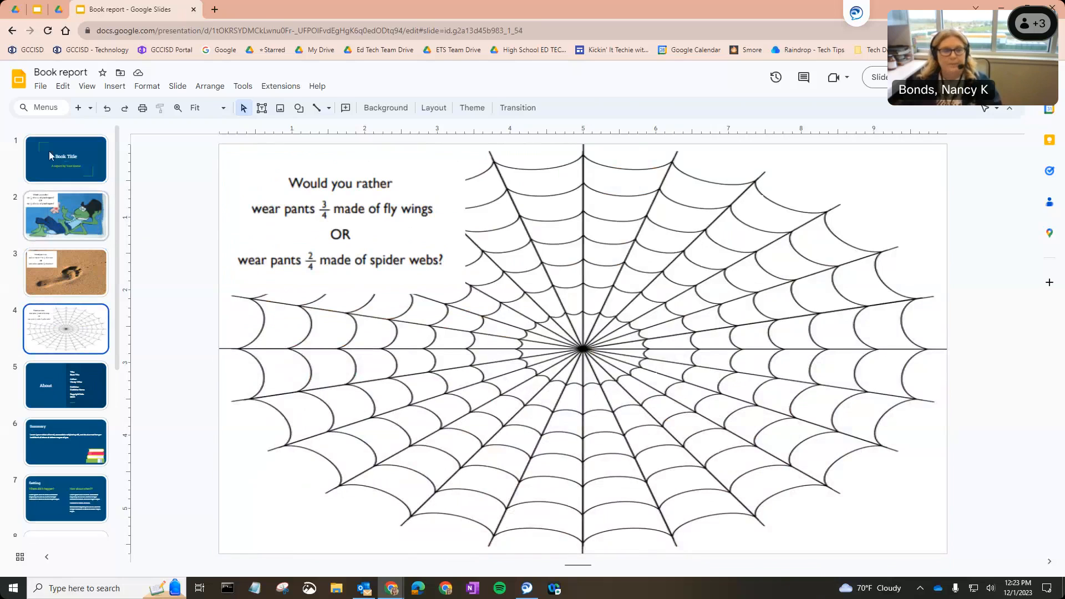
Move the Book Title slide down to fourth position, after the imported slides
left_click_drag(61, 162, 54, 322)
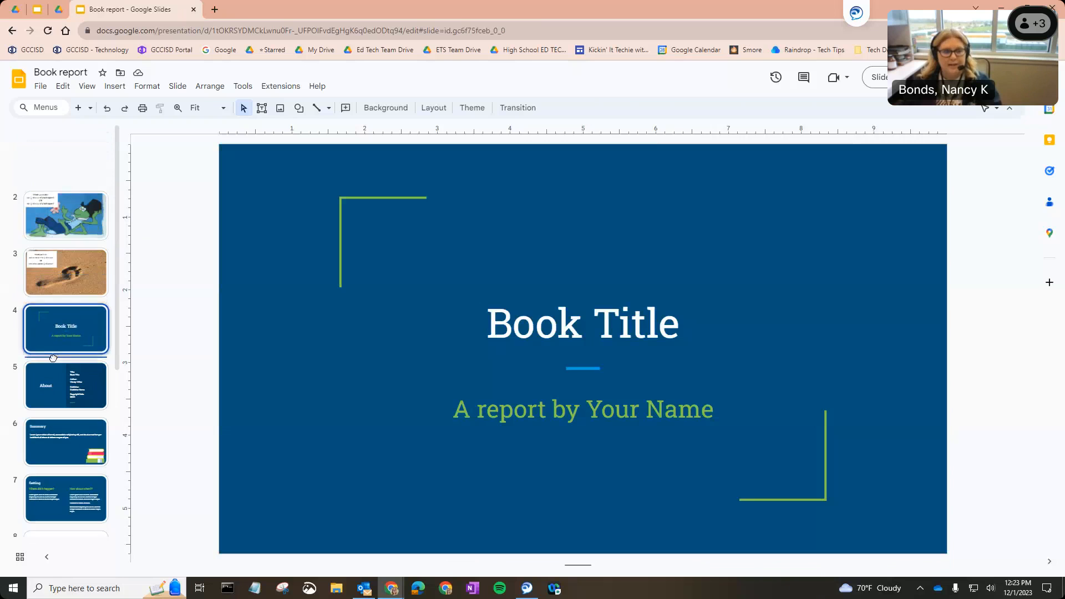
left_click(73, 157)
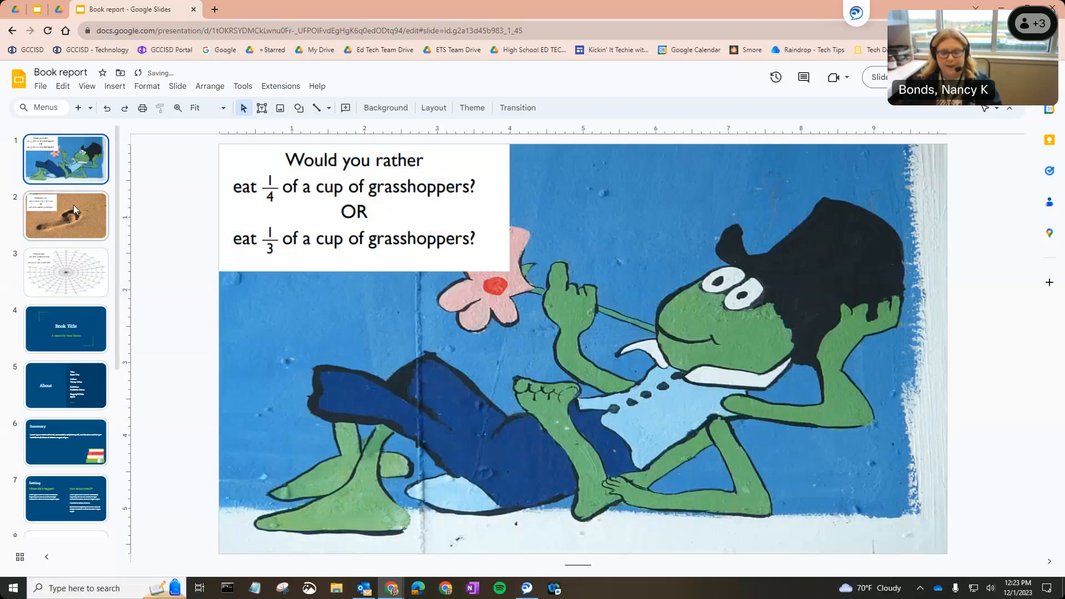
left_click(73, 204)
key("Down")
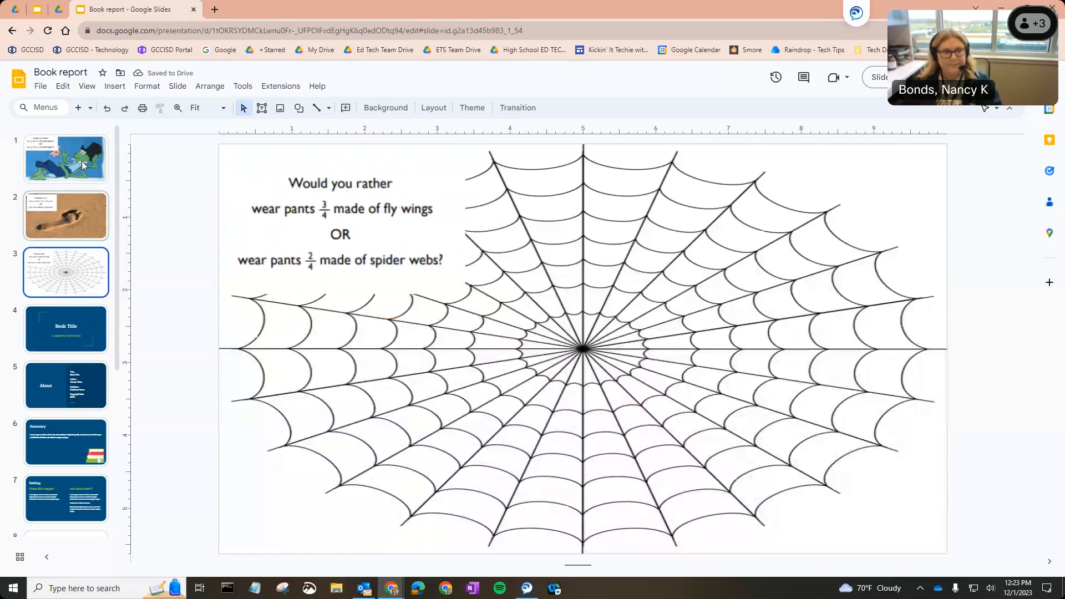
left_click(81, 160)
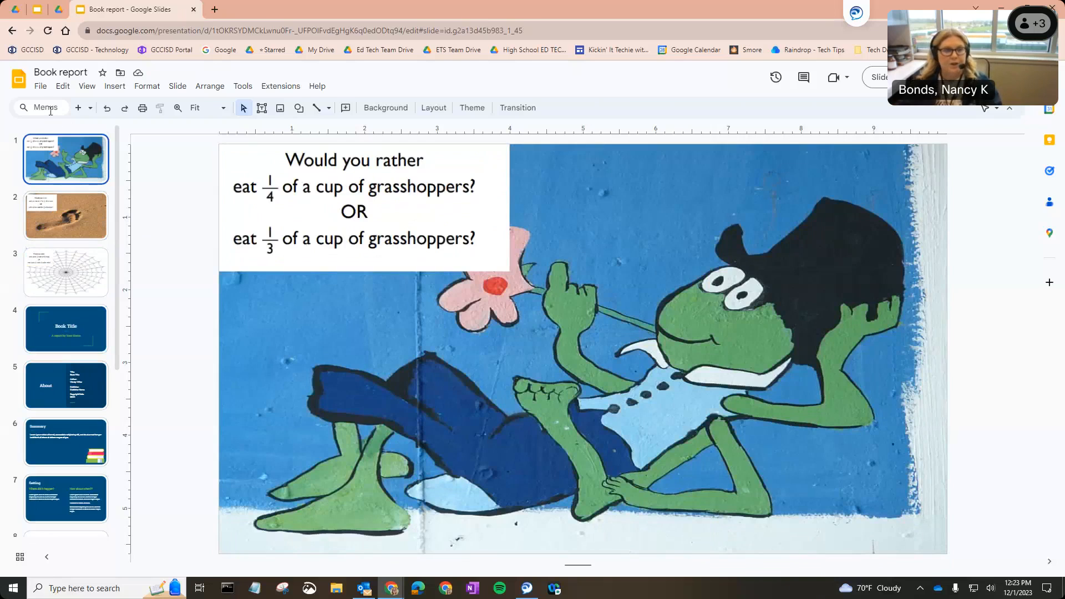
Open sharing for the Book report presentation and add a colleague from the suggested people
left_click(40, 87)
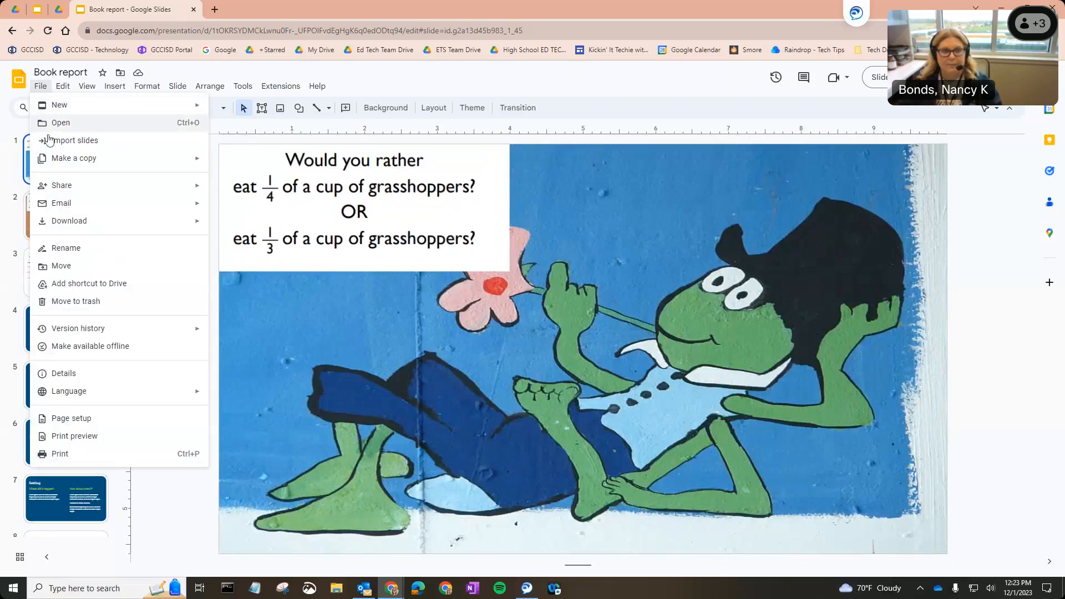
mouse_move(58, 187)
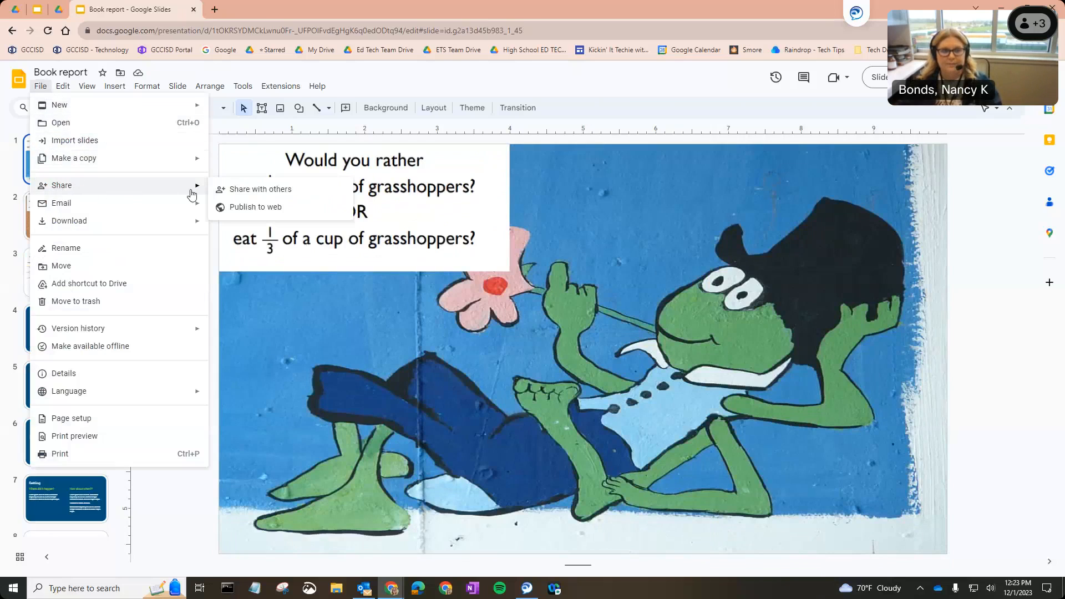
left_click(222, 191)
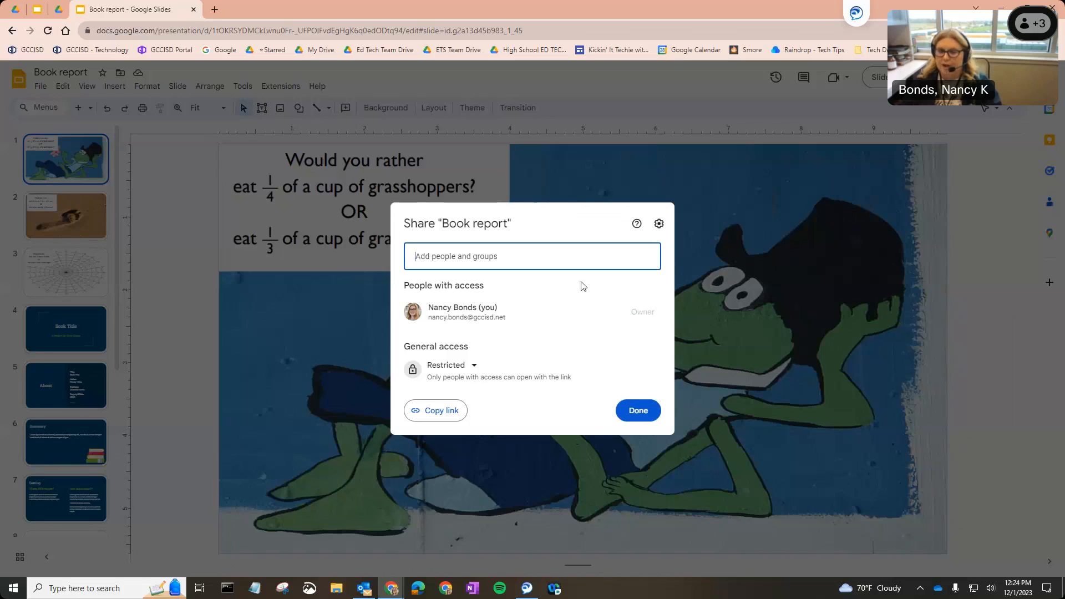
left_click(573, 251)
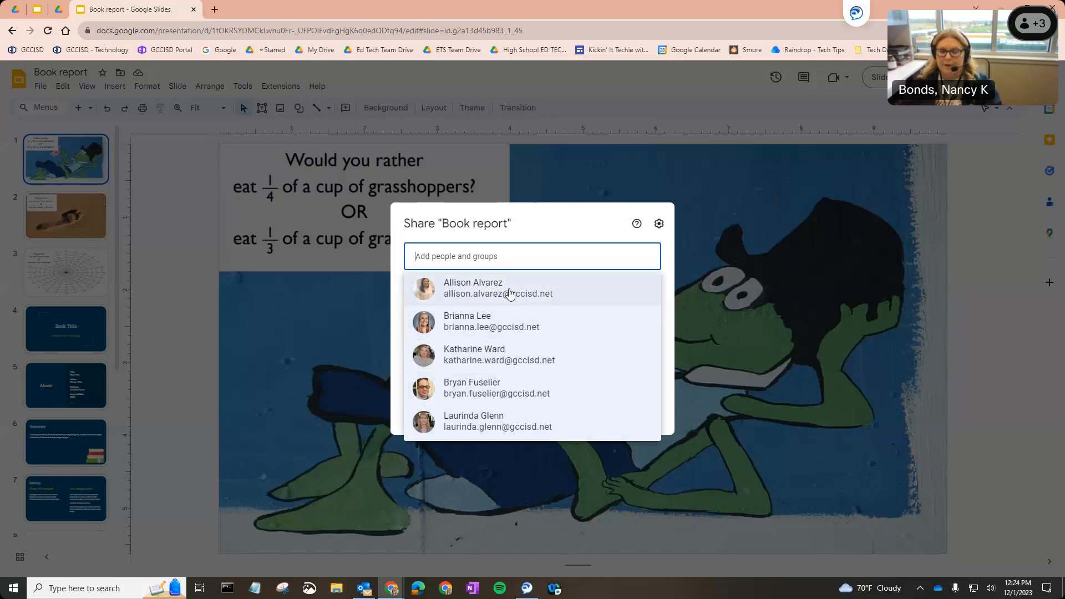
left_click(511, 294)
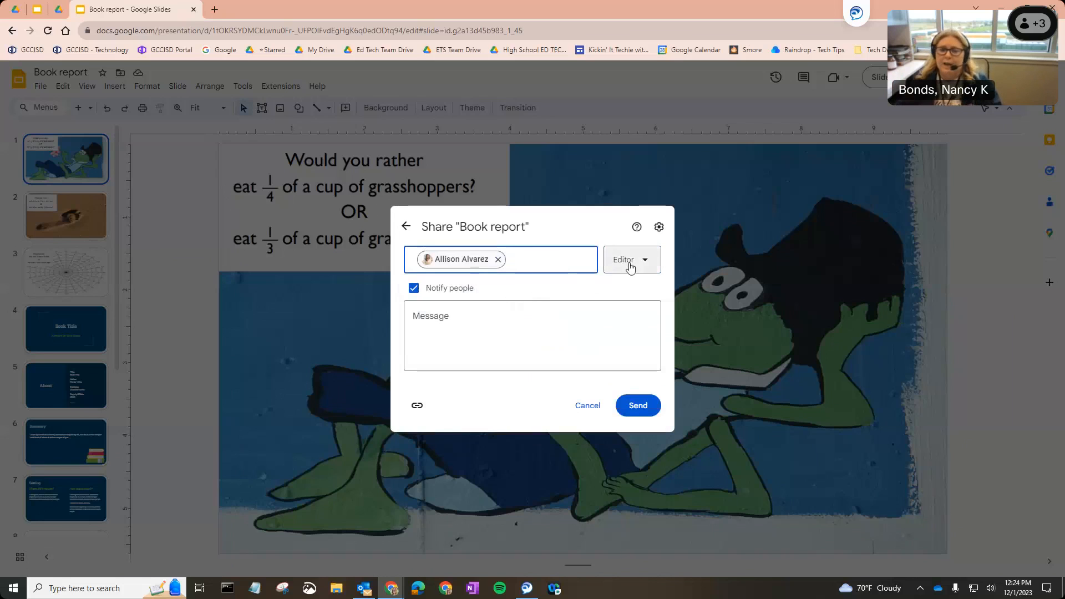
Add and then remove an access expiration for the colleague, and discard the invitation
left_click(632, 269)
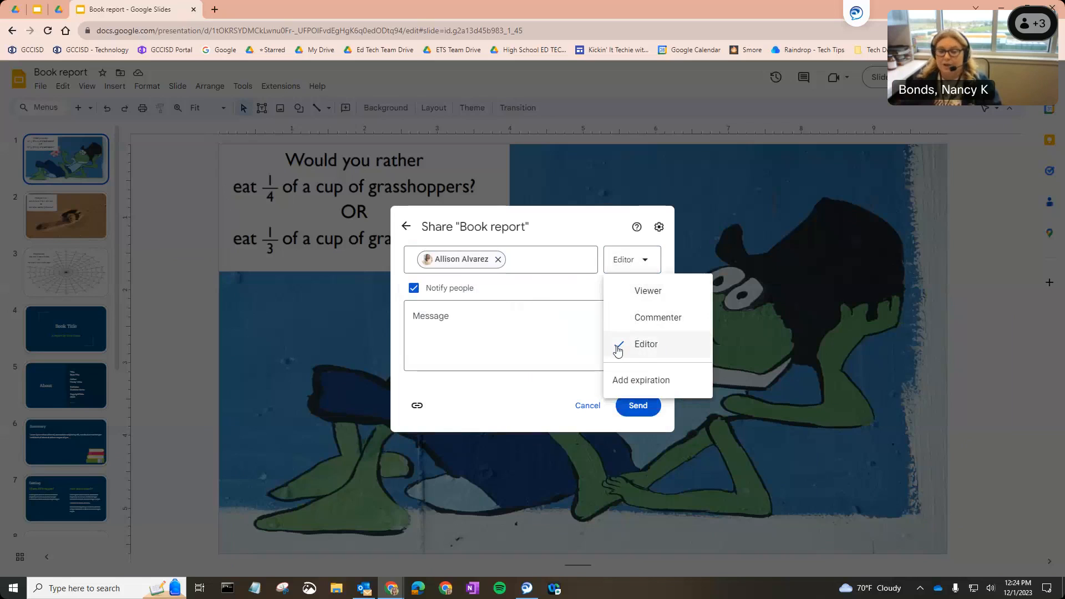
left_click(641, 383)
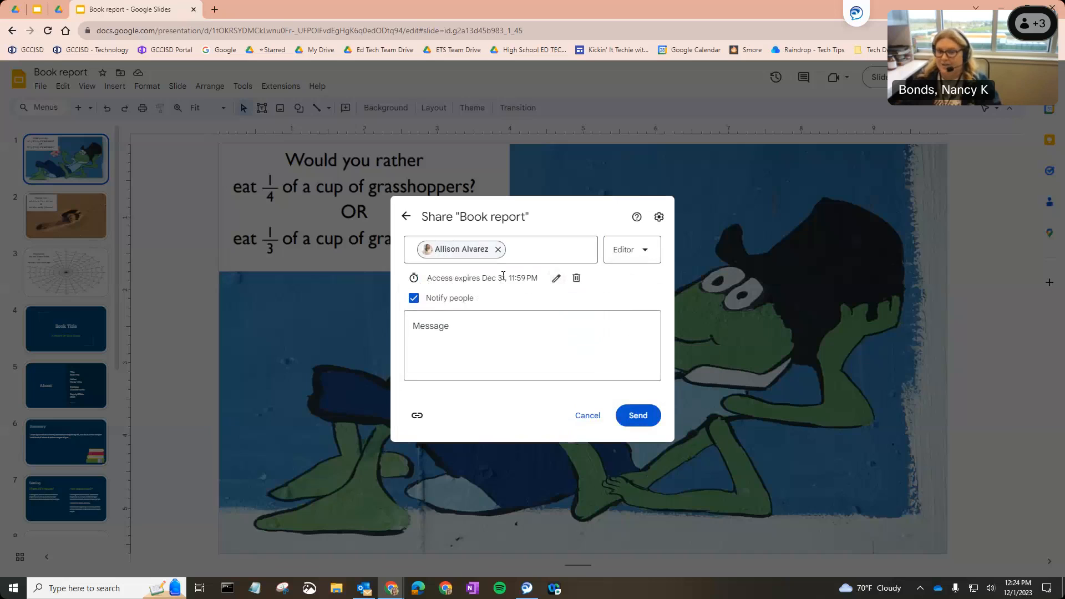
left_click(556, 278)
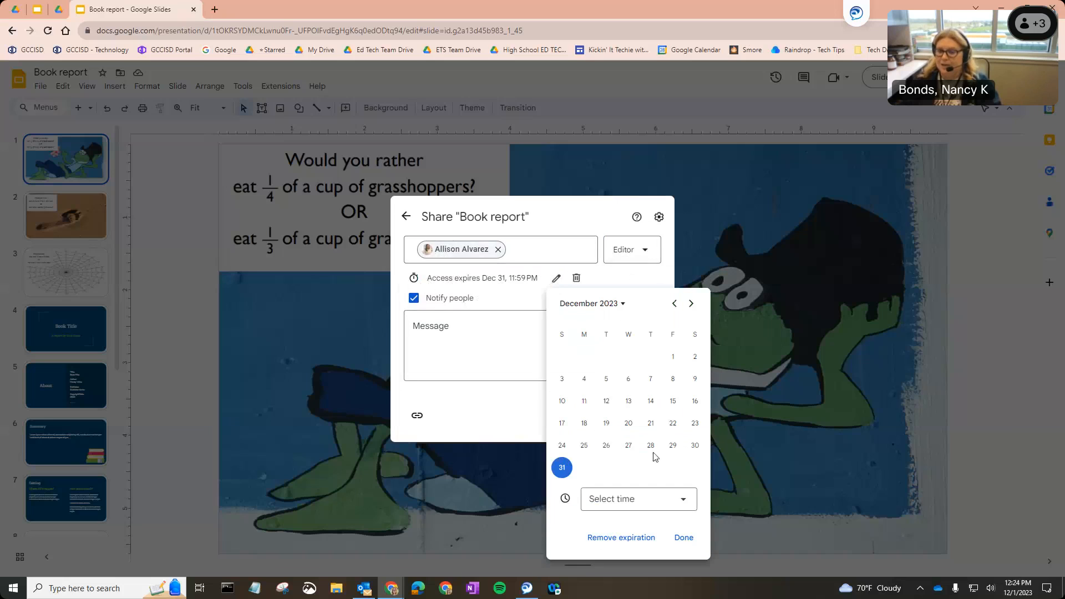
left_click(629, 283)
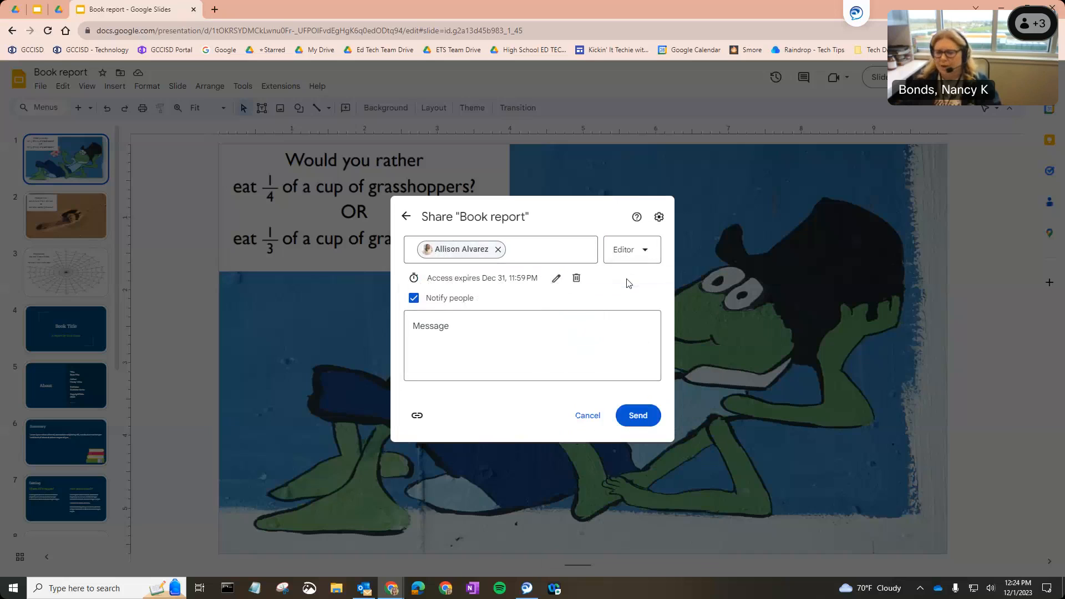
left_click(577, 278)
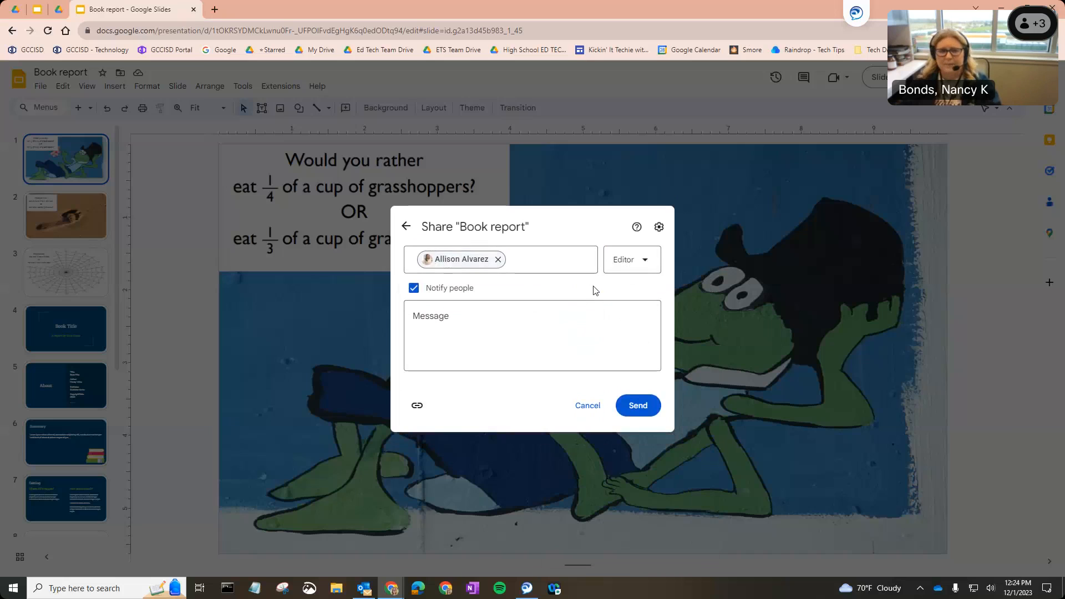
left_click(406, 227)
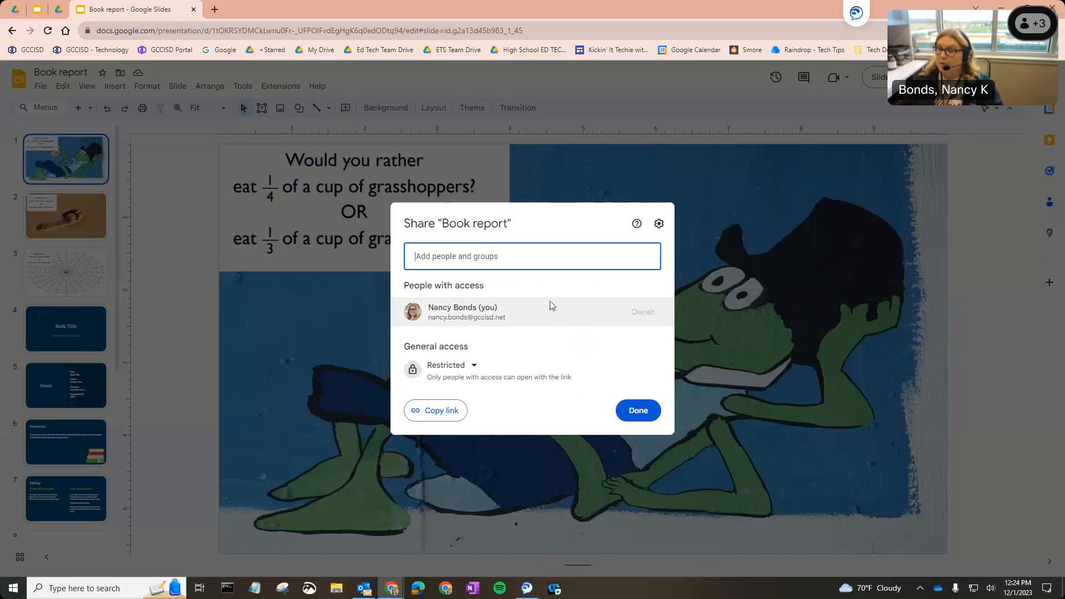
Review the general access options and close the Share dialog
left_click(450, 365)
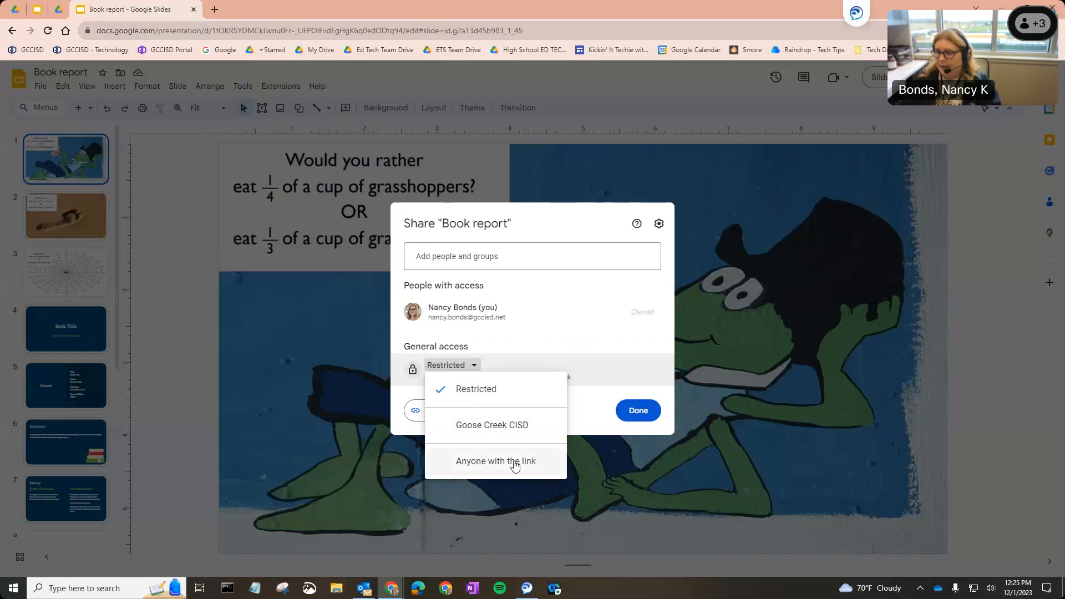
left_click(638, 410)
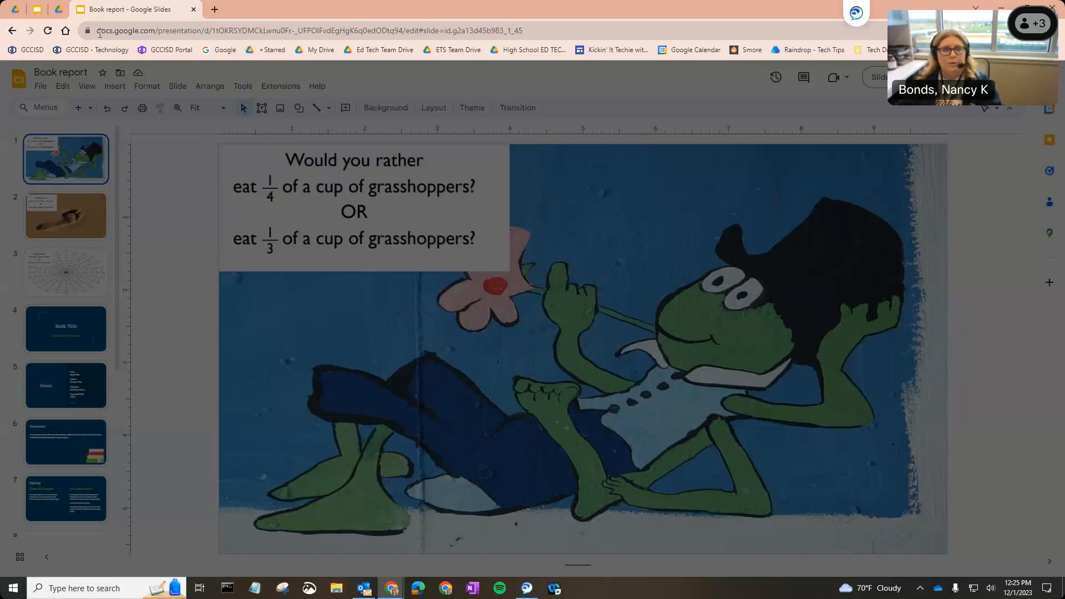
Switch to the Google Slides 10 Must-haves presentation tab
left_click(37, 10)
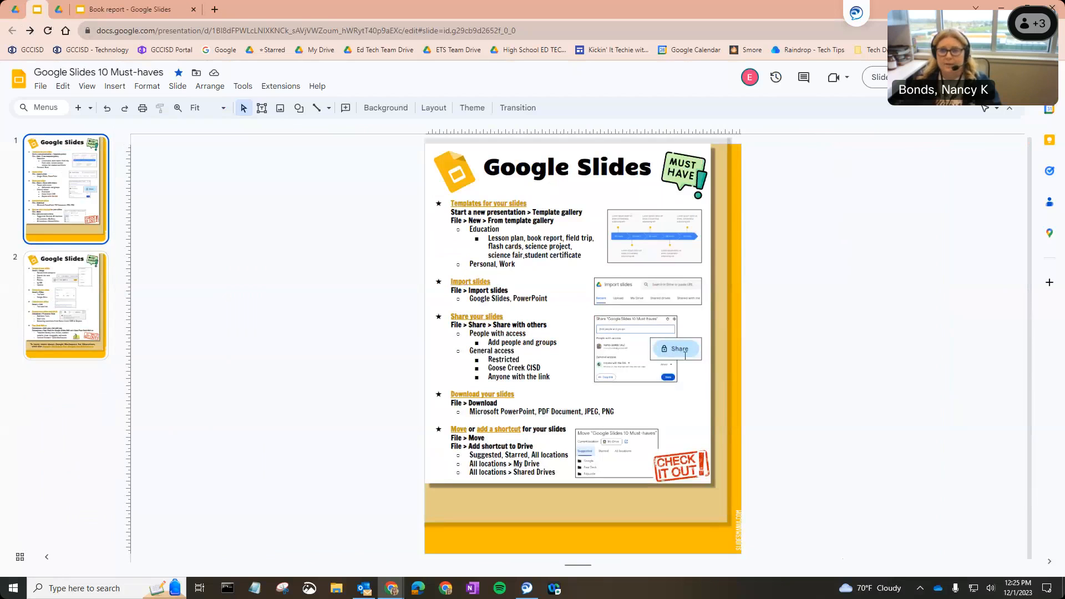
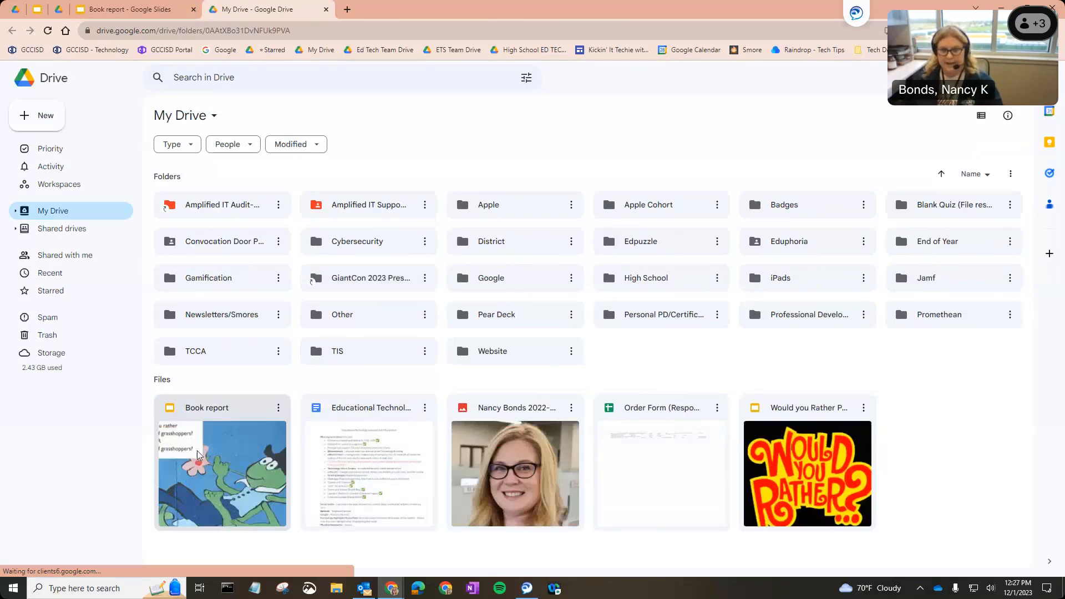
left_click(216, 460)
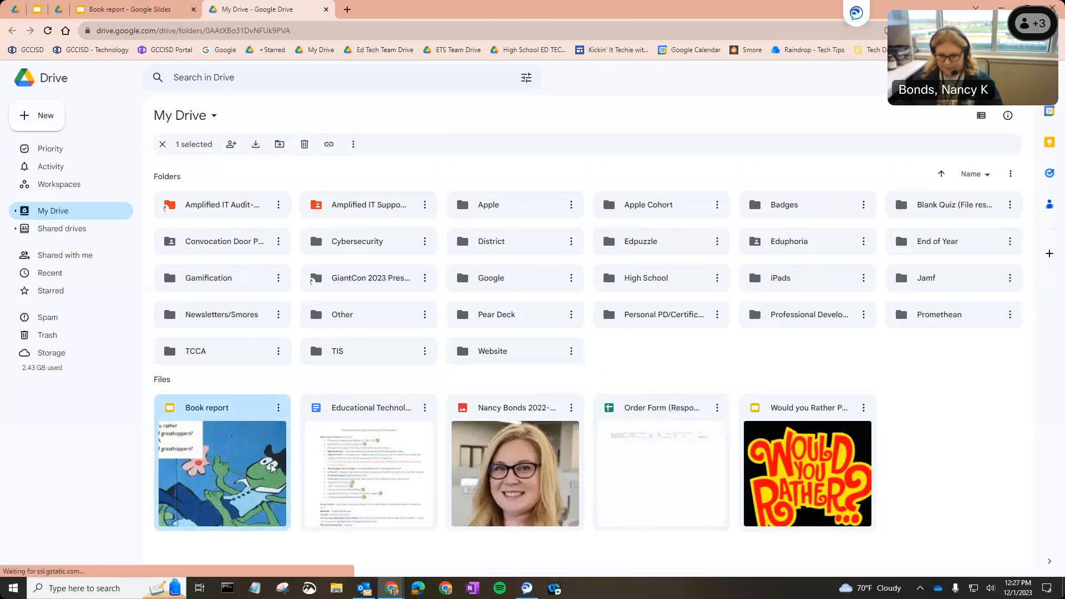
left_click(804, 458)
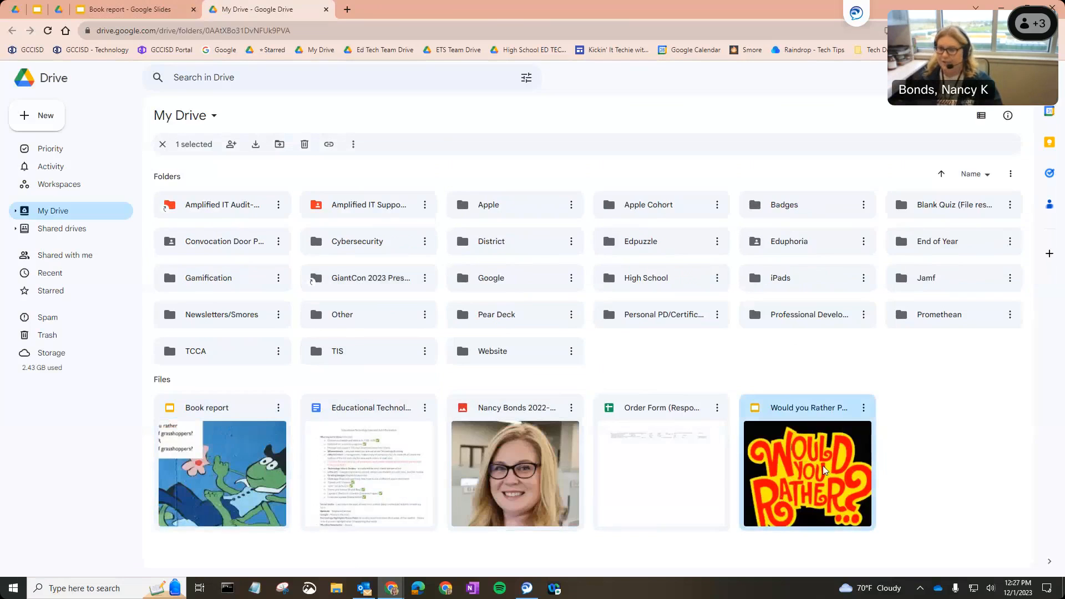
left_click(251, 470)
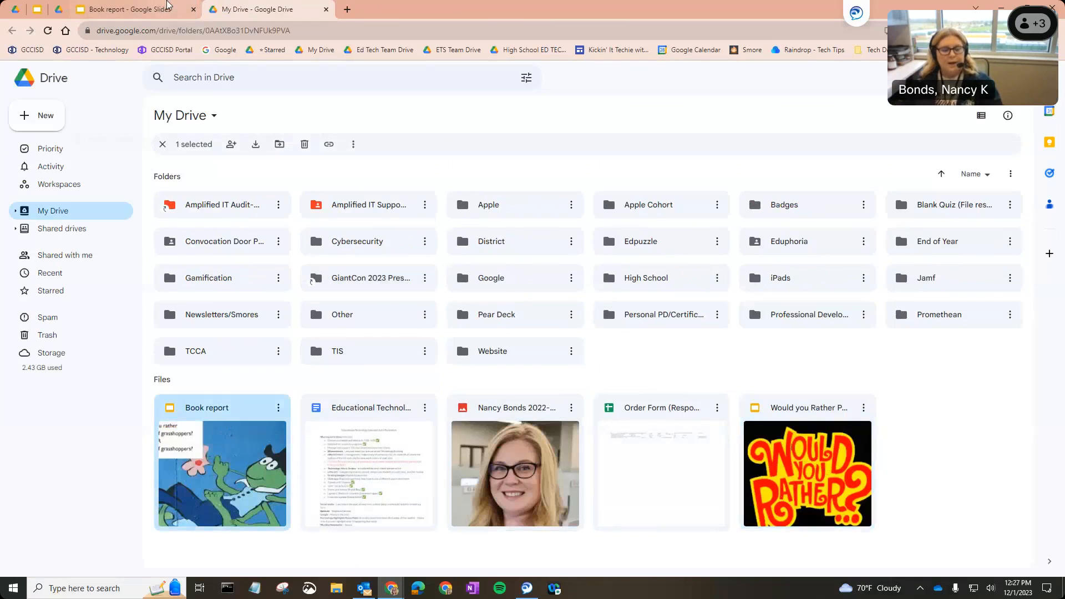
Open the Move dialog for the Book report presentation and browse the Starred, All locations and Shared drives destinations
left_click(167, 7)
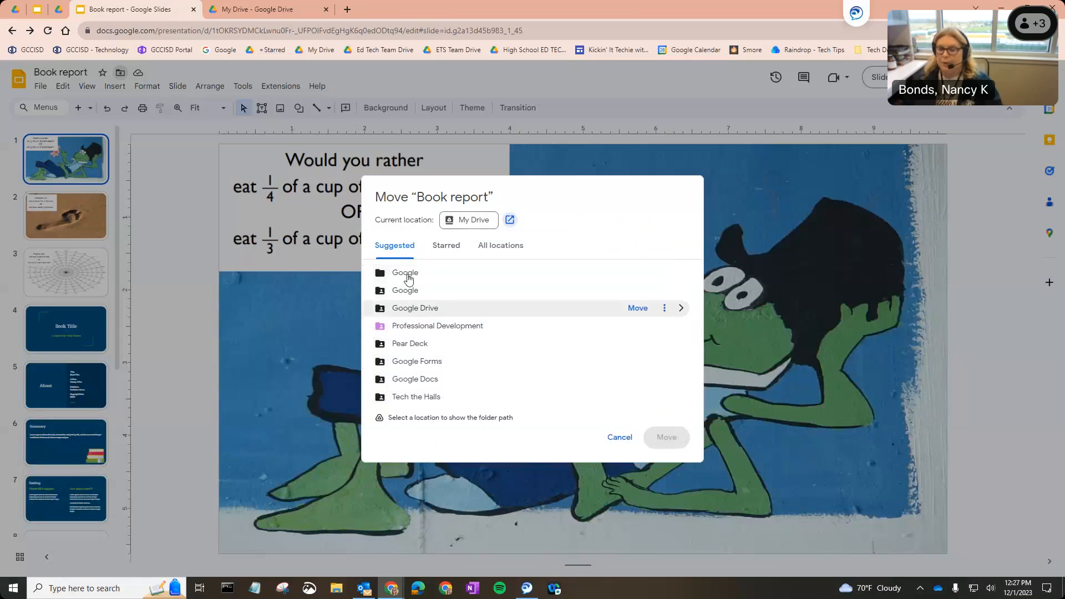
left_click(441, 252)
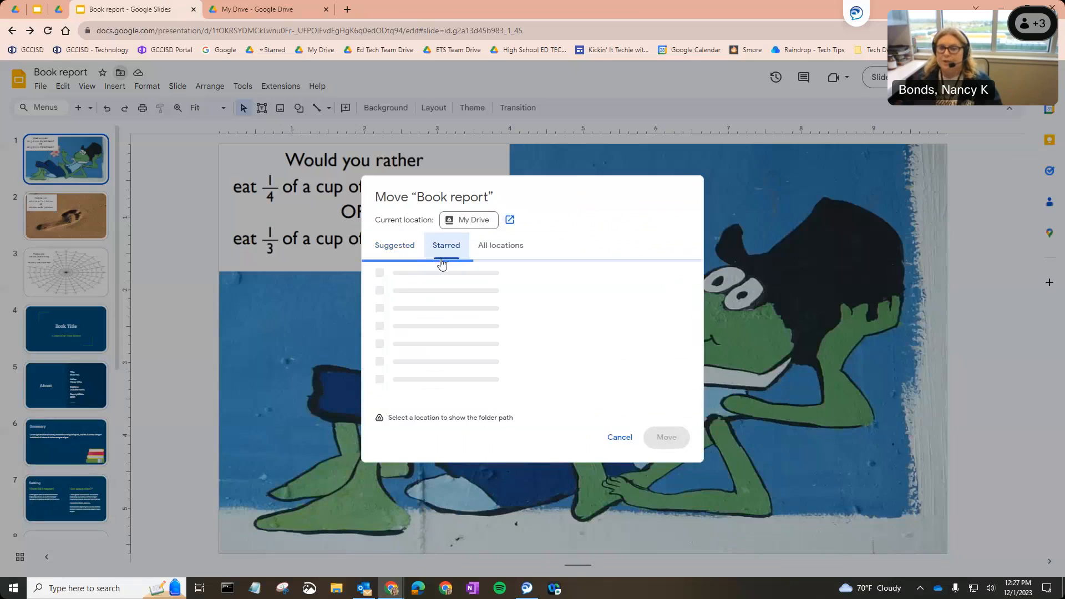
left_click(485, 257)
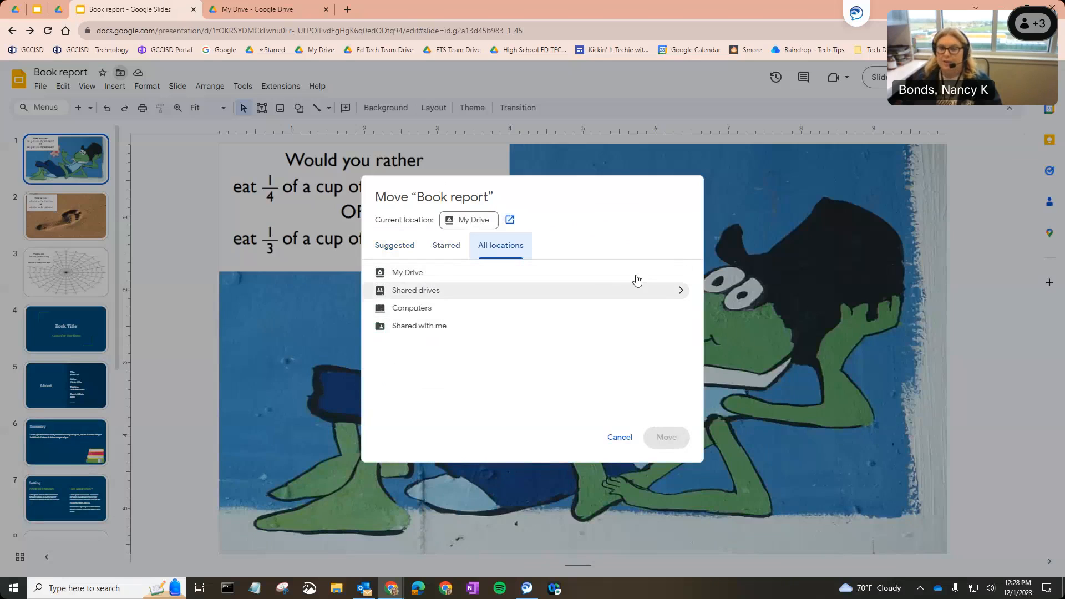
left_click(677, 290)
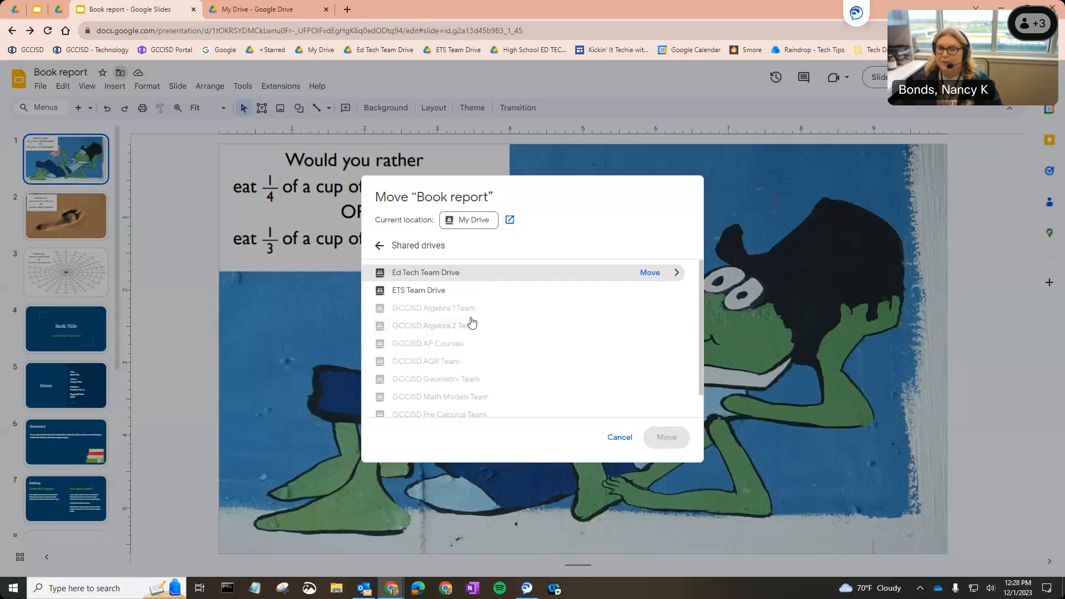
left_click(379, 247)
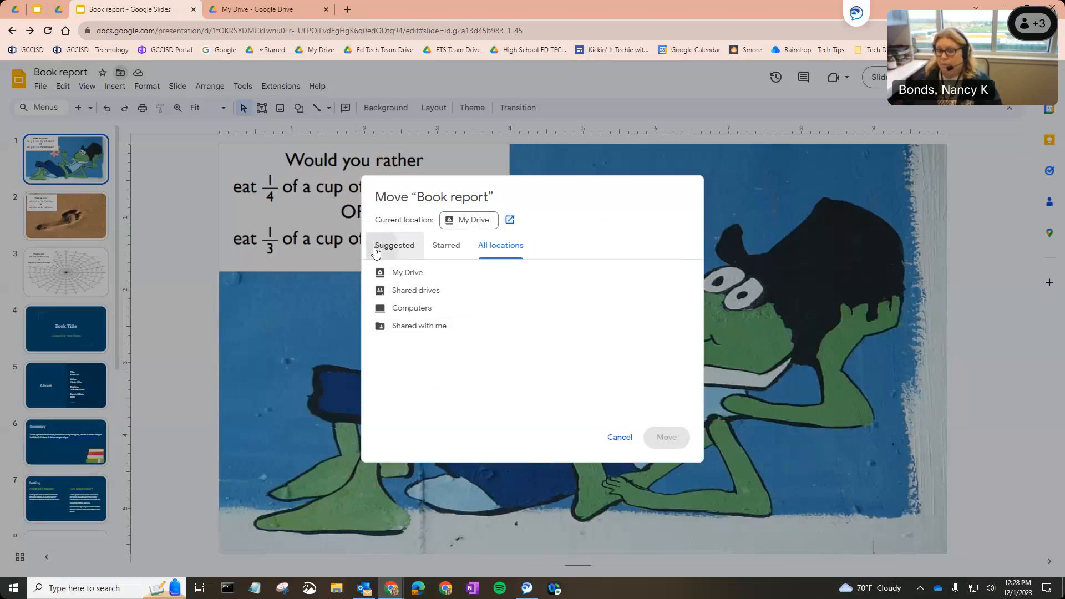
left_click(376, 250)
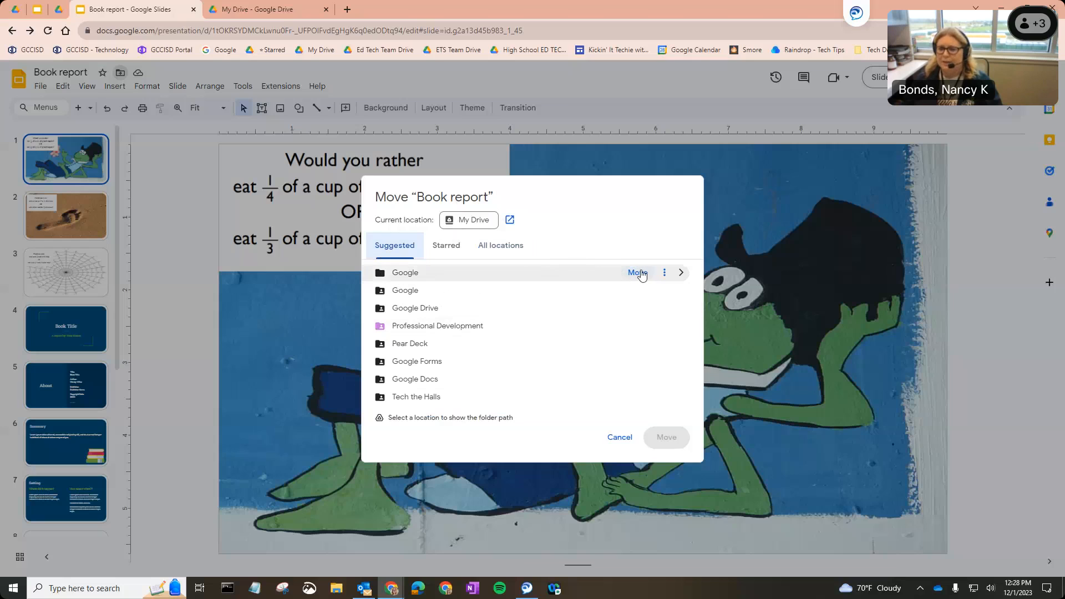
Move the Book report presentation from My Drive into the Google folder
left_click(681, 273)
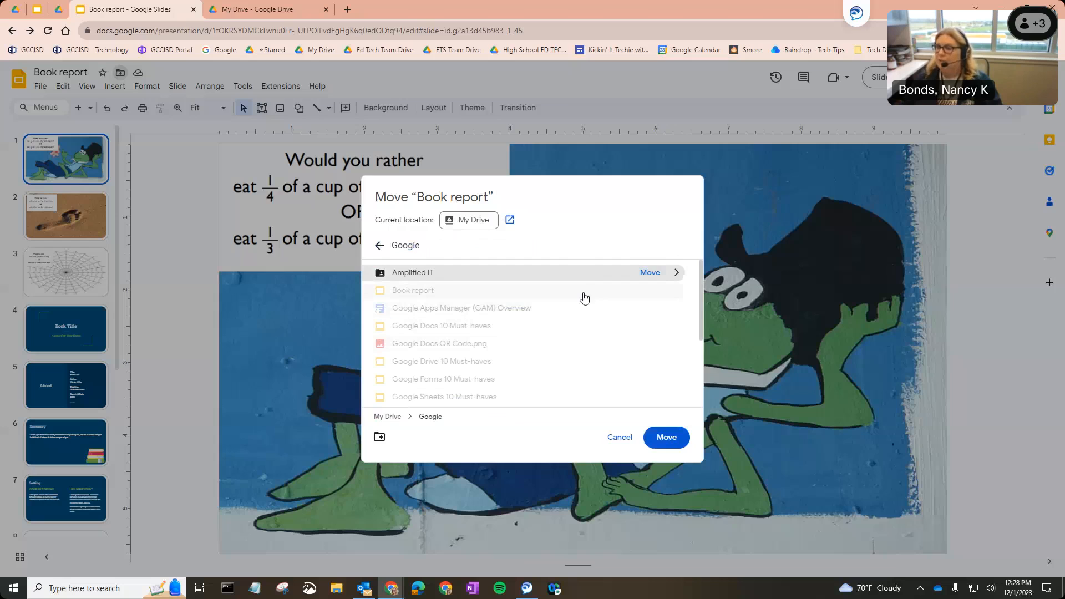
left_click(380, 246)
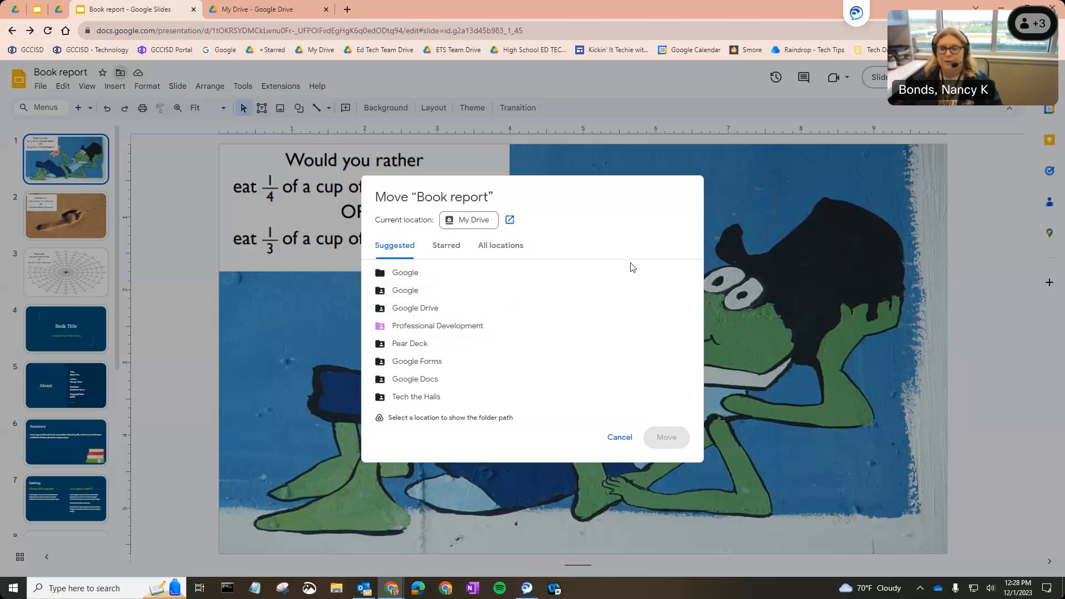
left_click(665, 279)
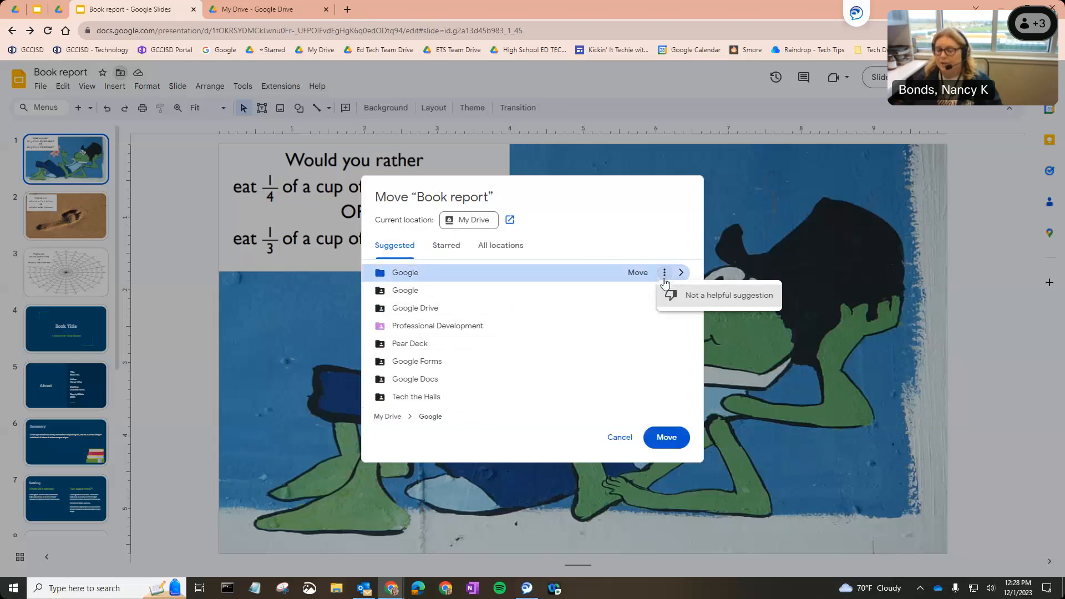
left_click(636, 276)
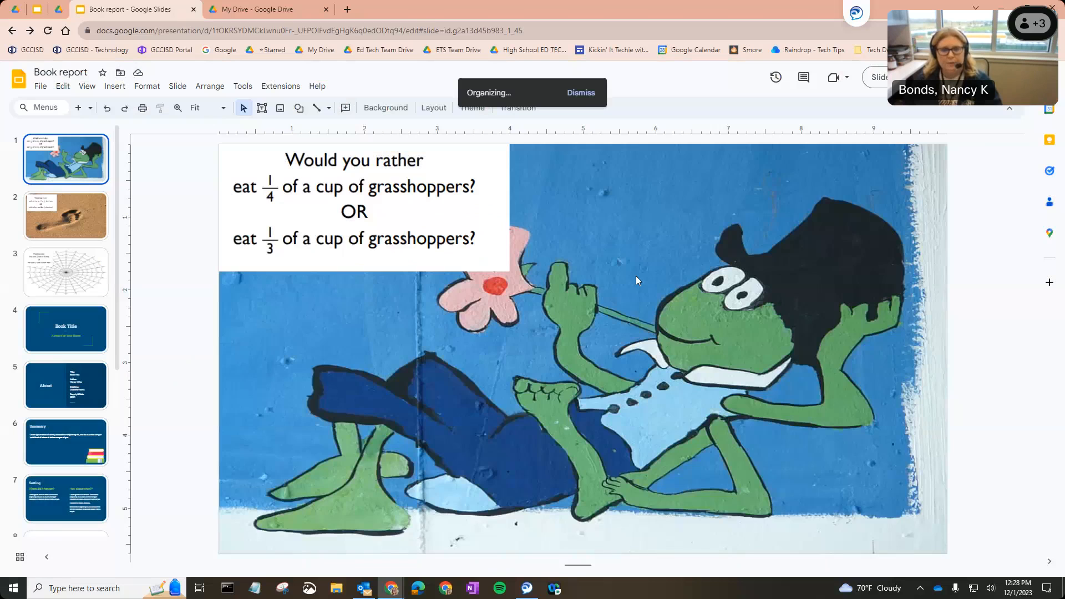
Open the Google folder in Drive to view the moved Book report presentation
left_click(206, 6)
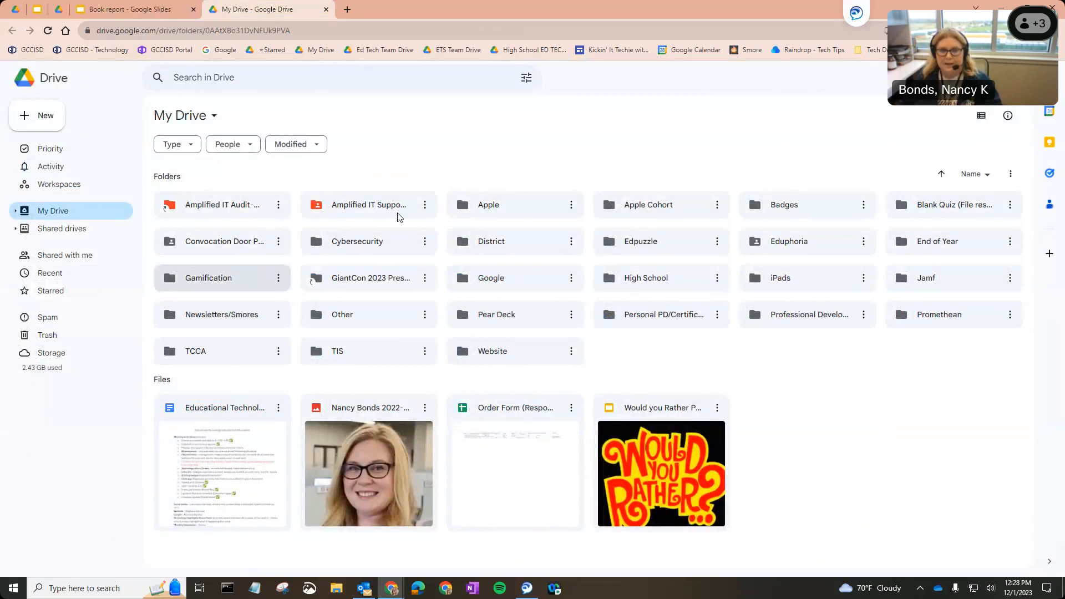
left_click(484, 280)
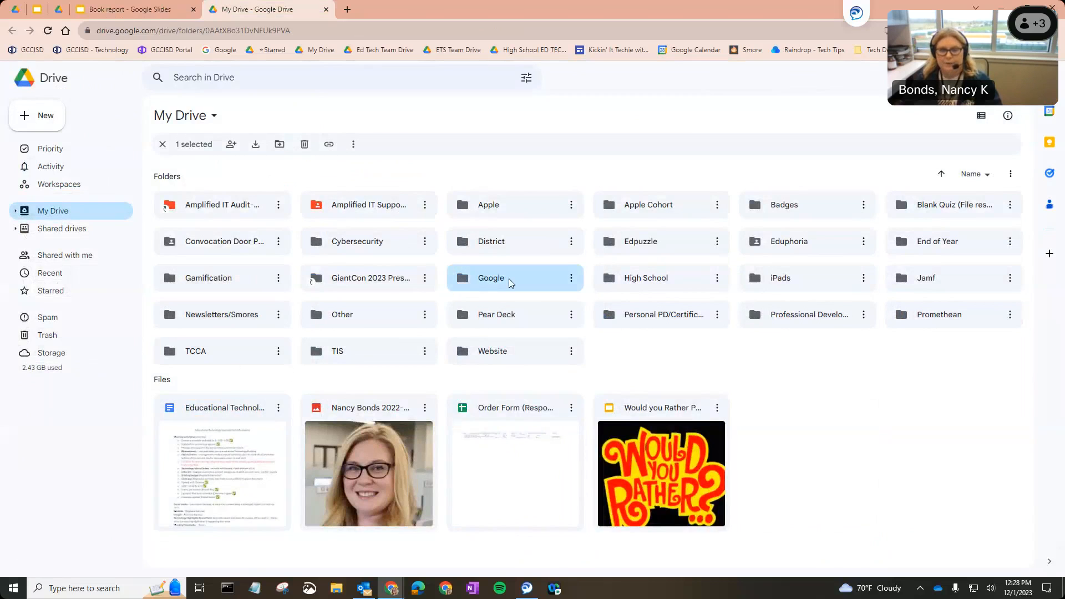
double_click(508, 279)
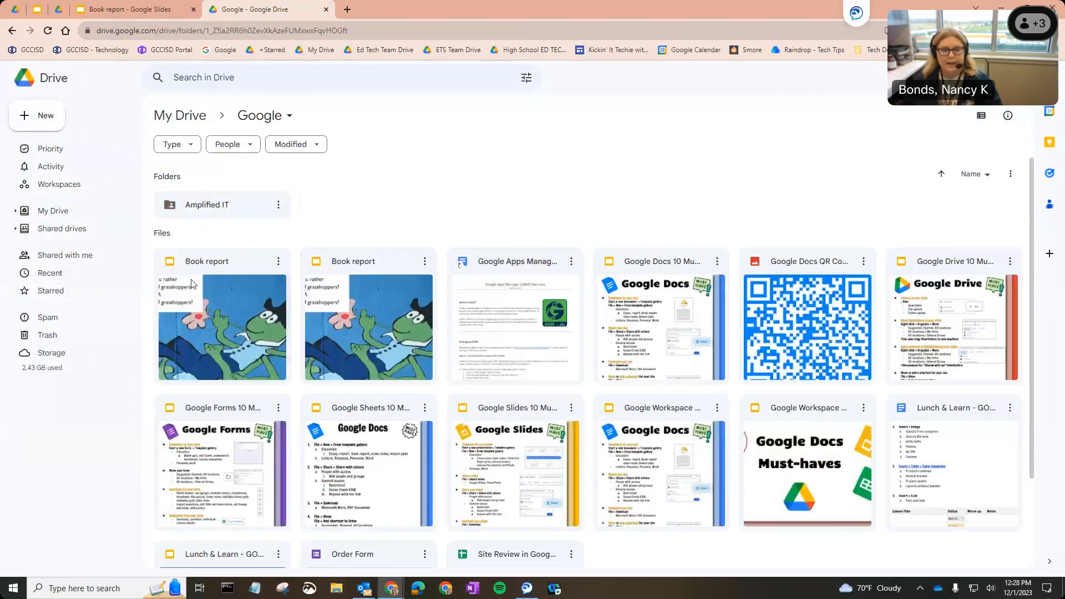
left_click(215, 303)
scroll(248, 374, "down", 2)
scroll(248, 374, "up", 2)
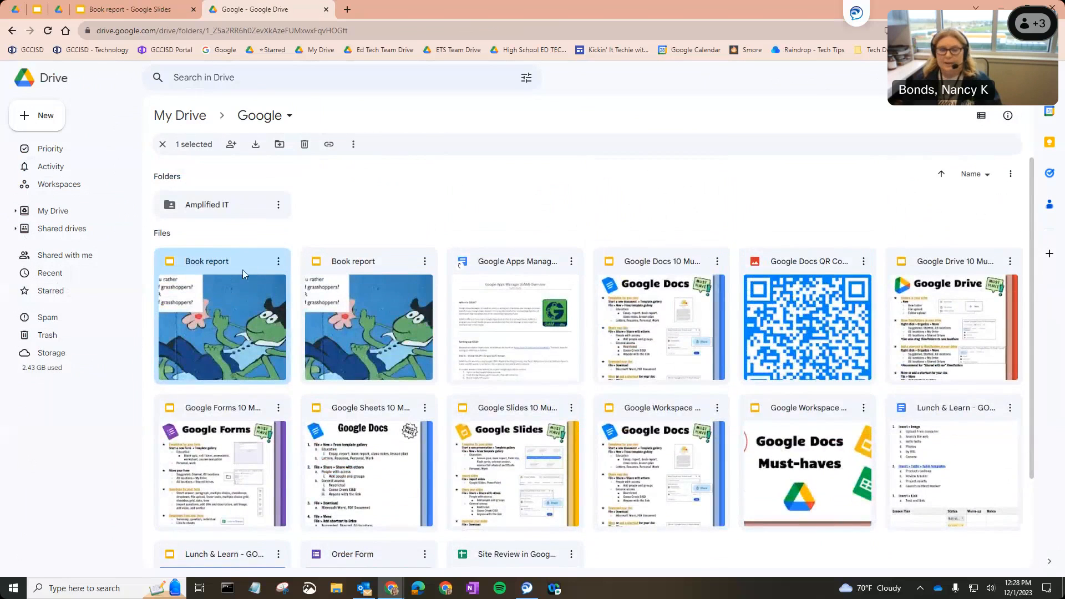
left_click_drag(249, 306, 205, 315)
right_click(205, 316)
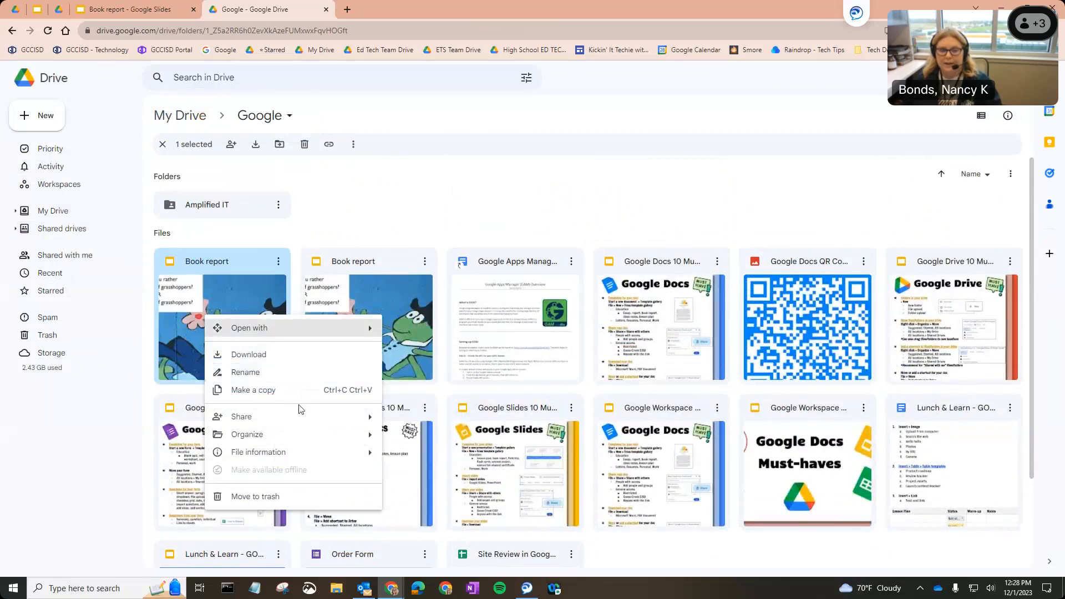
mouse_move(300, 434)
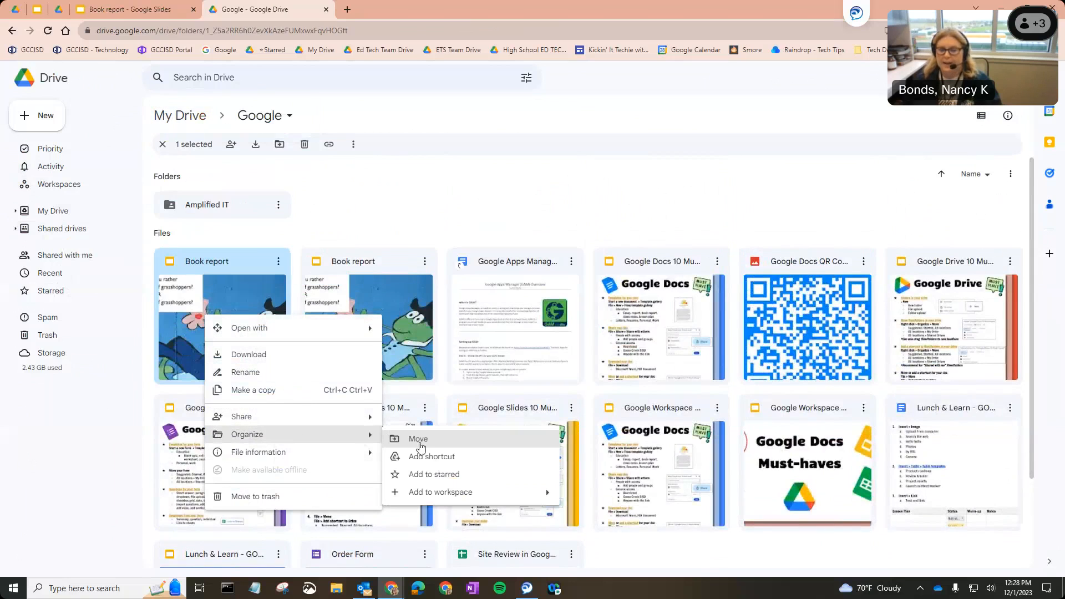
left_click(390, 193)
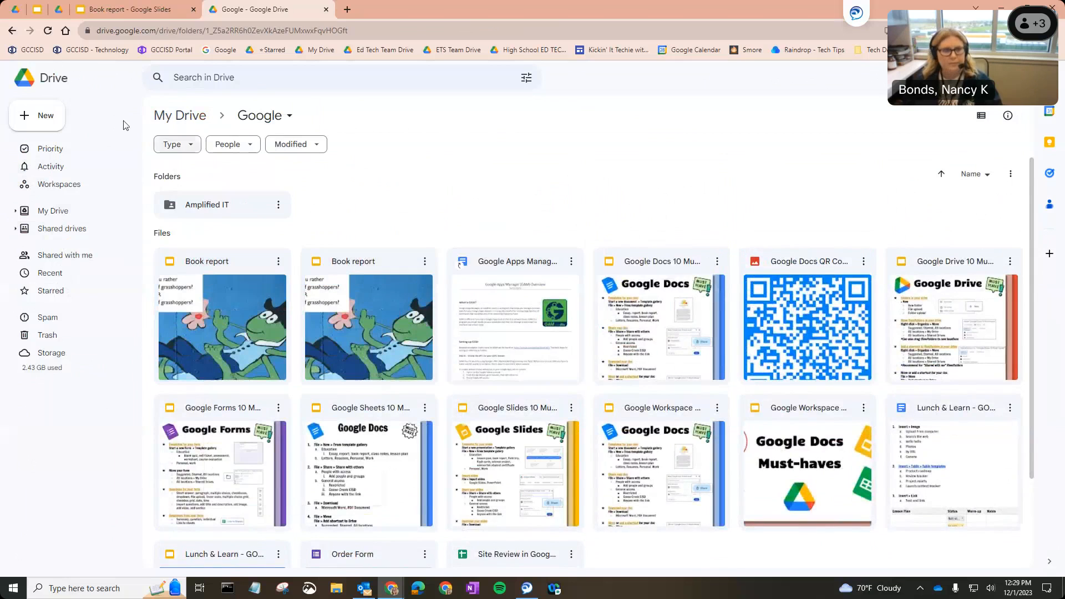
Add a shortcut to the Book report presentation in My Drive
left_click(128, 10)
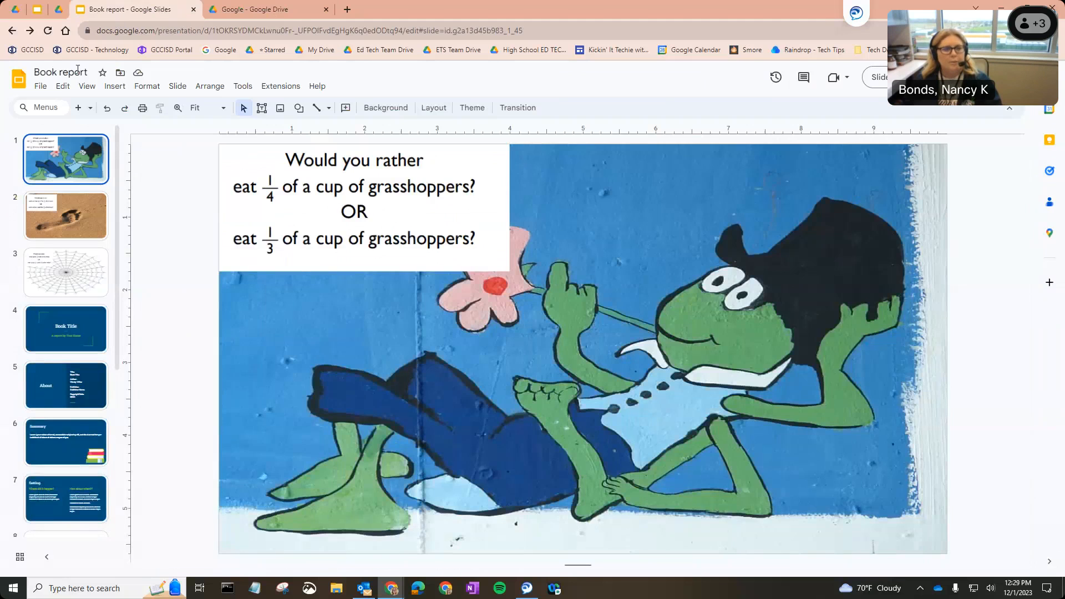
left_click(41, 86)
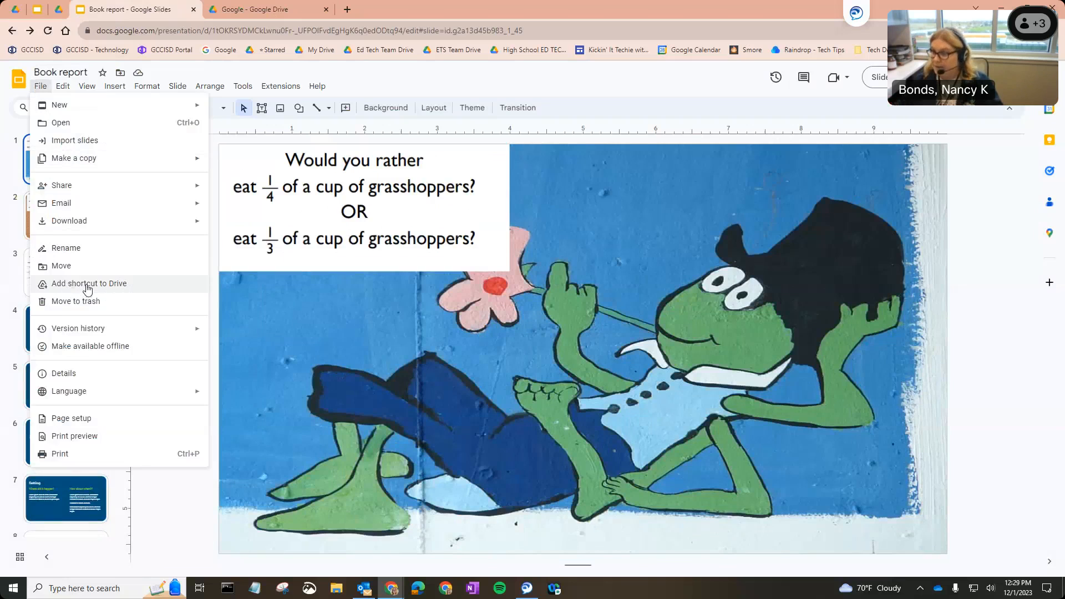
left_click(88, 286)
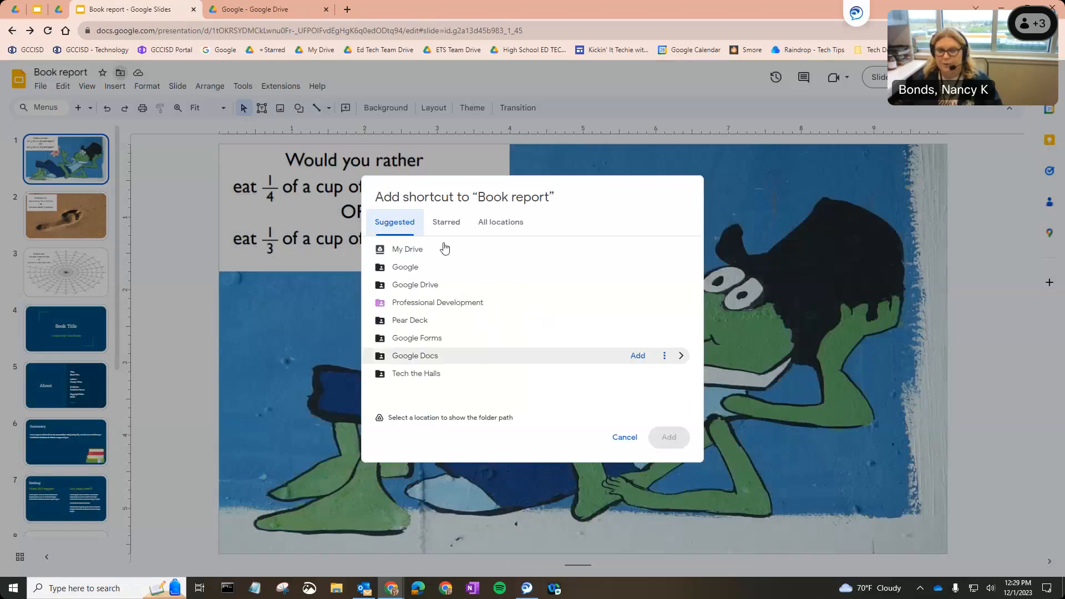
left_click(487, 224)
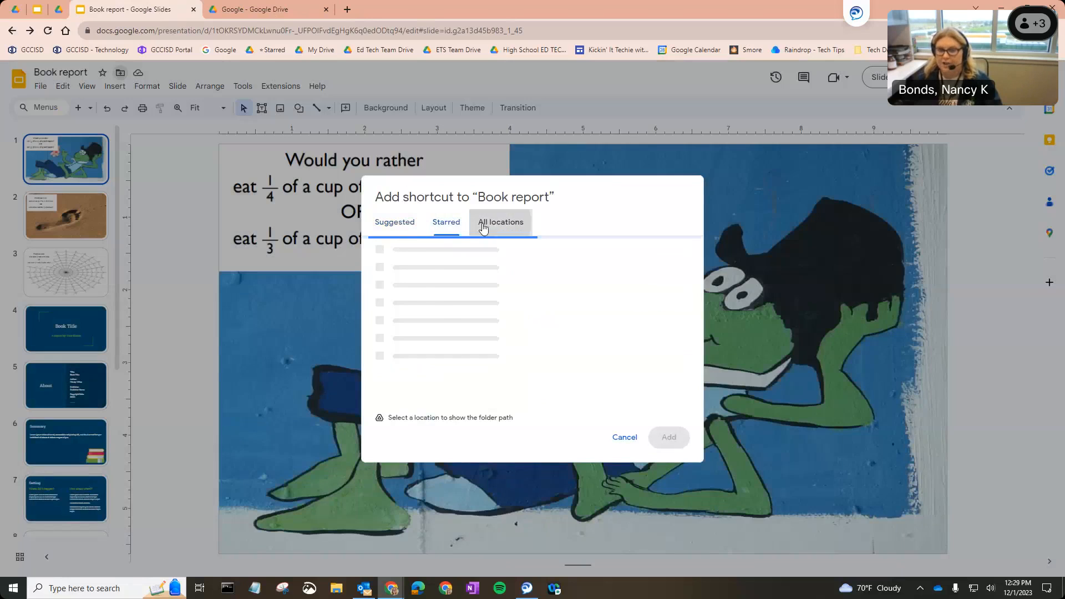
left_click(404, 228)
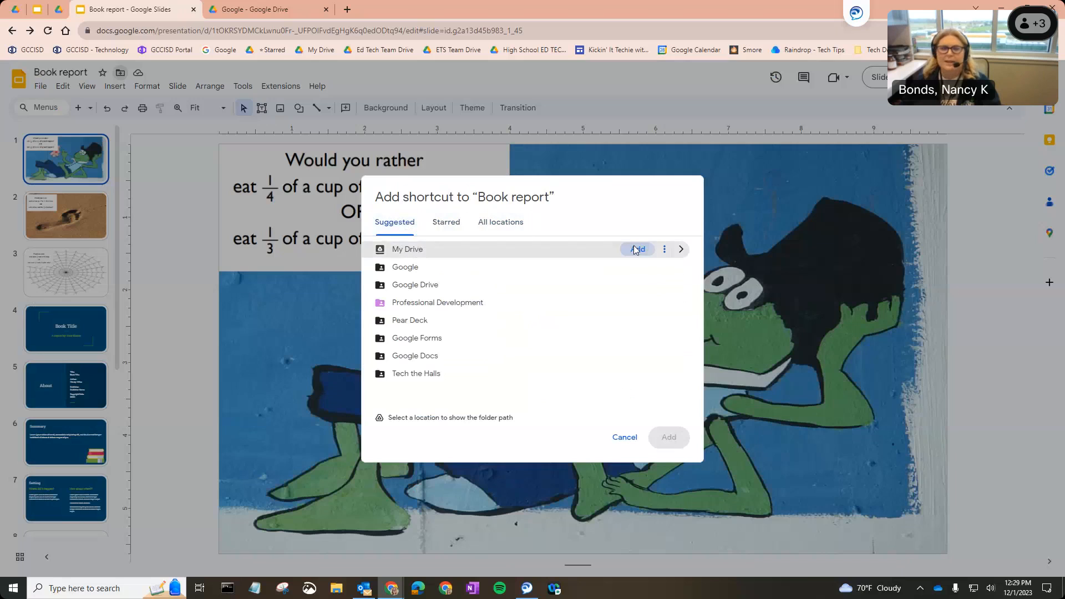
left_click(636, 250)
Move the Book report shortcut in My Drive to the trash
left_click(253, 9)
left_click(185, 116)
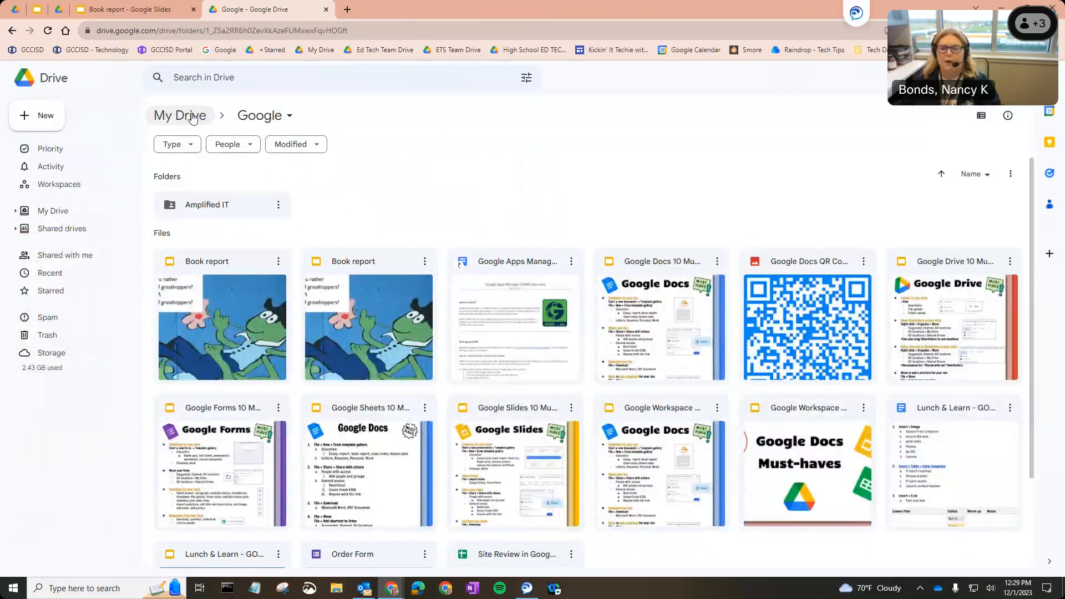
scroll(513, 306, "down", 2)
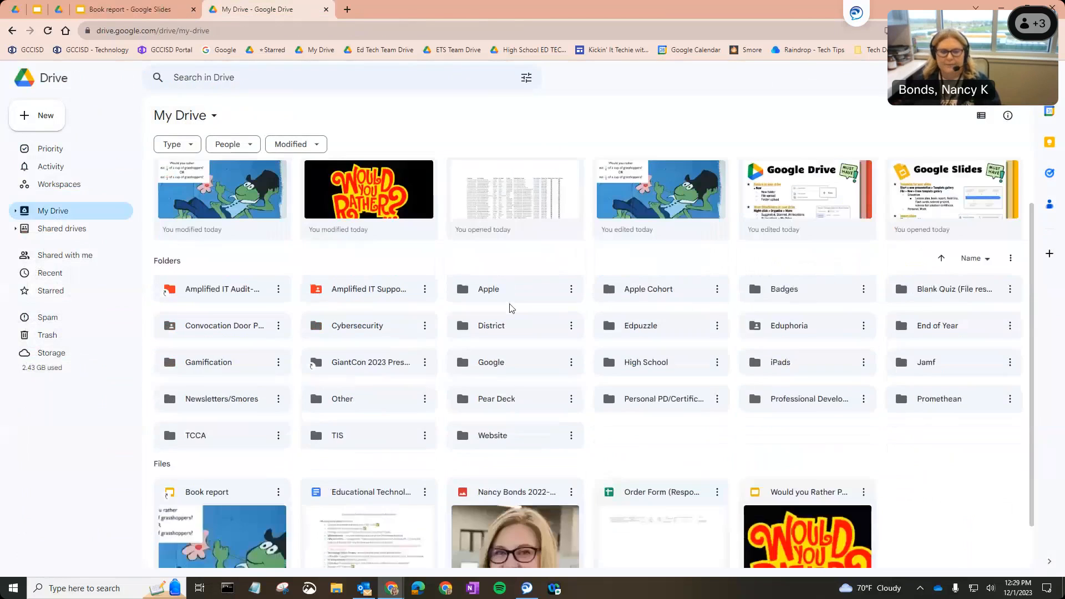
left_click(242, 506)
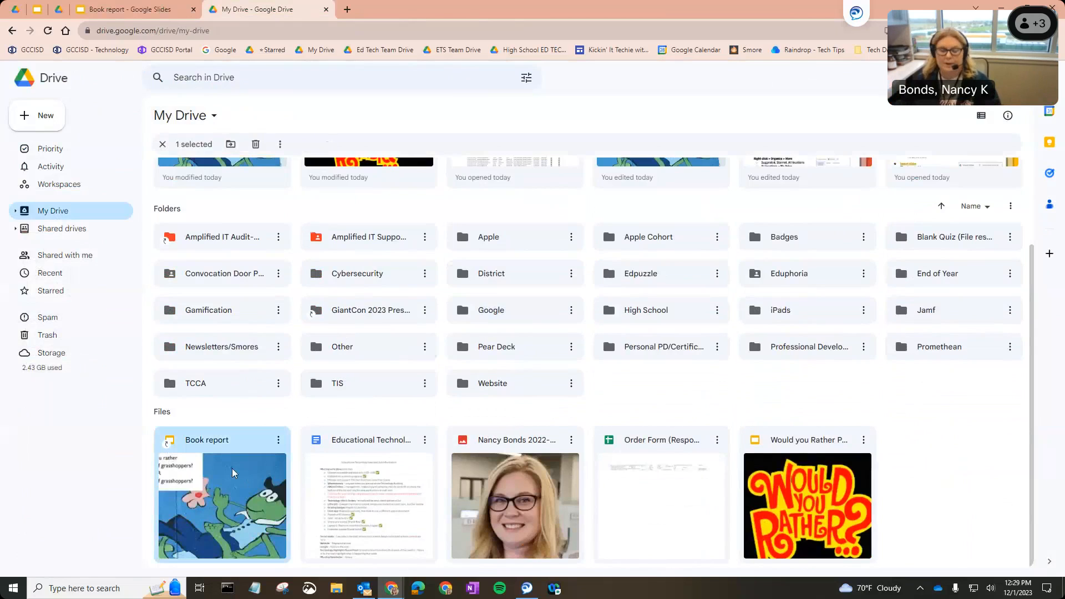
right_click(205, 486)
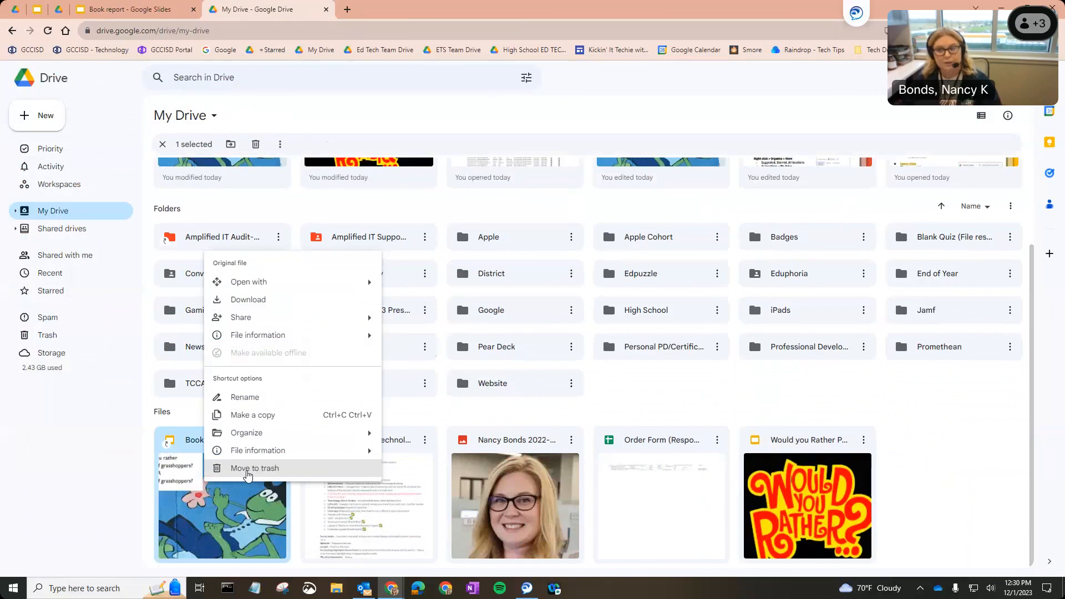
left_click(247, 472)
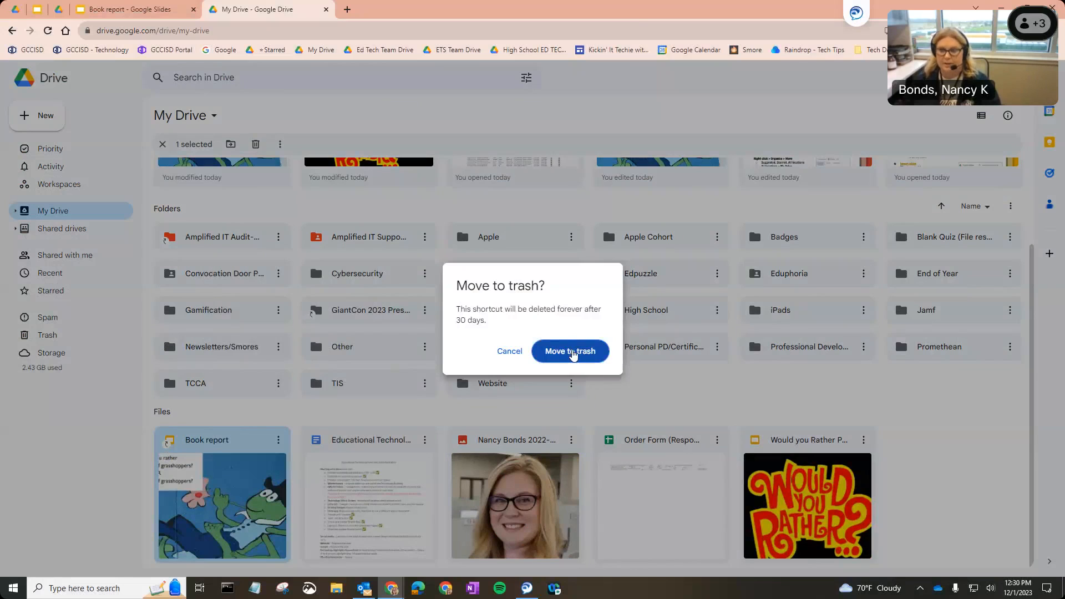
left_click(573, 355)
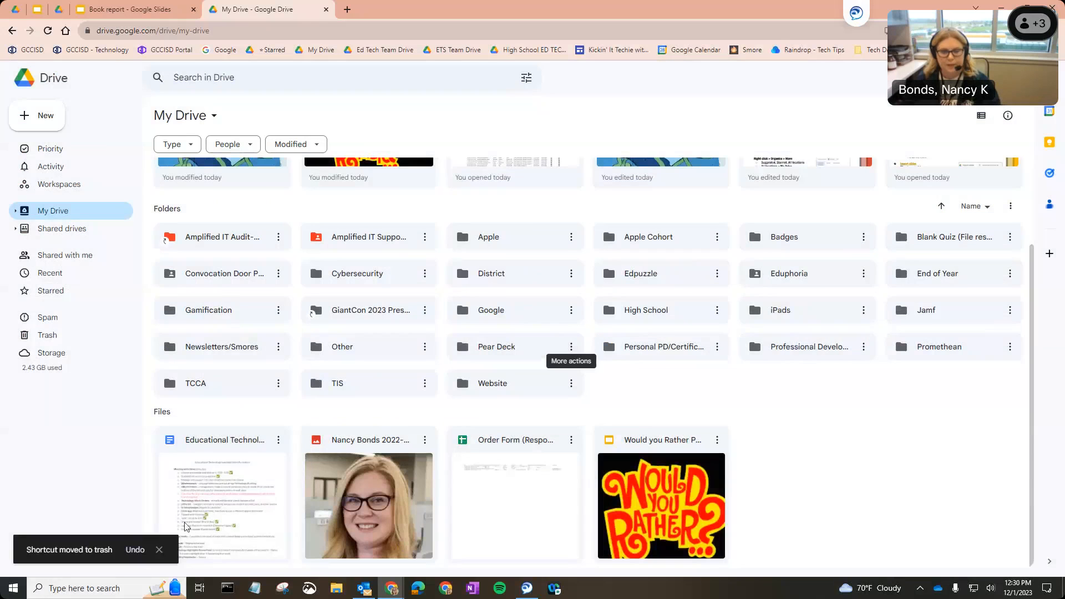
Open the Google folder to check the Book report file and return to My Drive
double_click(504, 305)
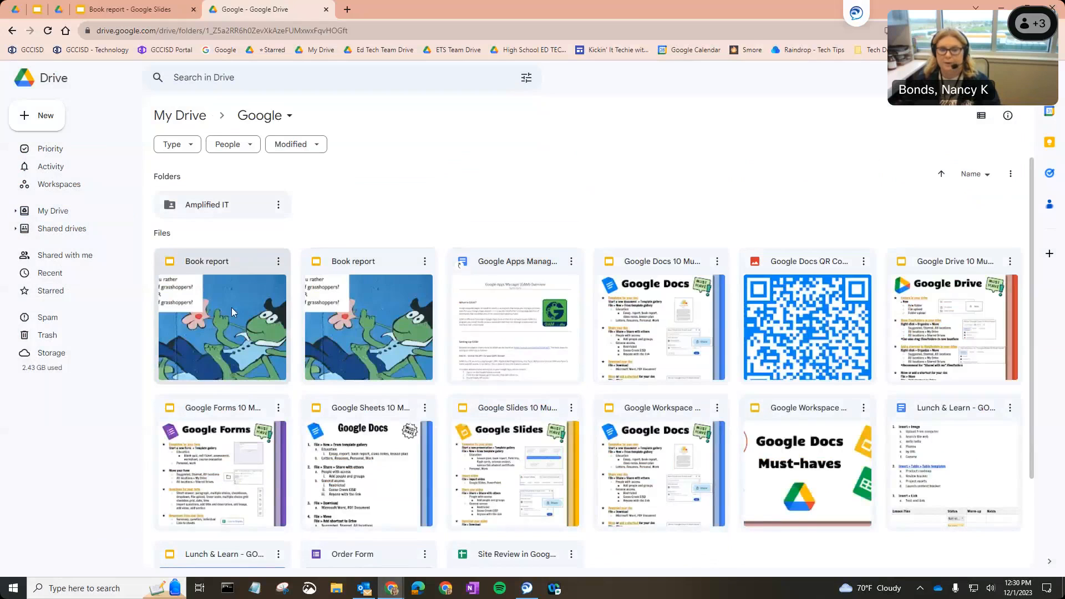
left_click(231, 308)
left_click(174, 114)
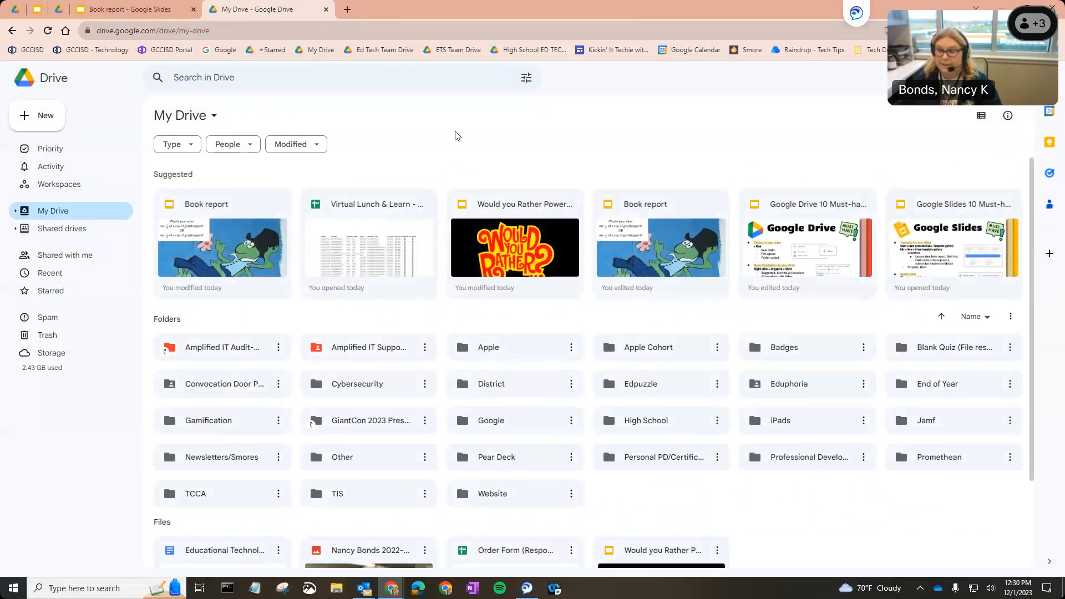
Return to the Book report presentation and insert a pizza image found by searching the web for "pizza" onto slide 1
left_click(147, 6)
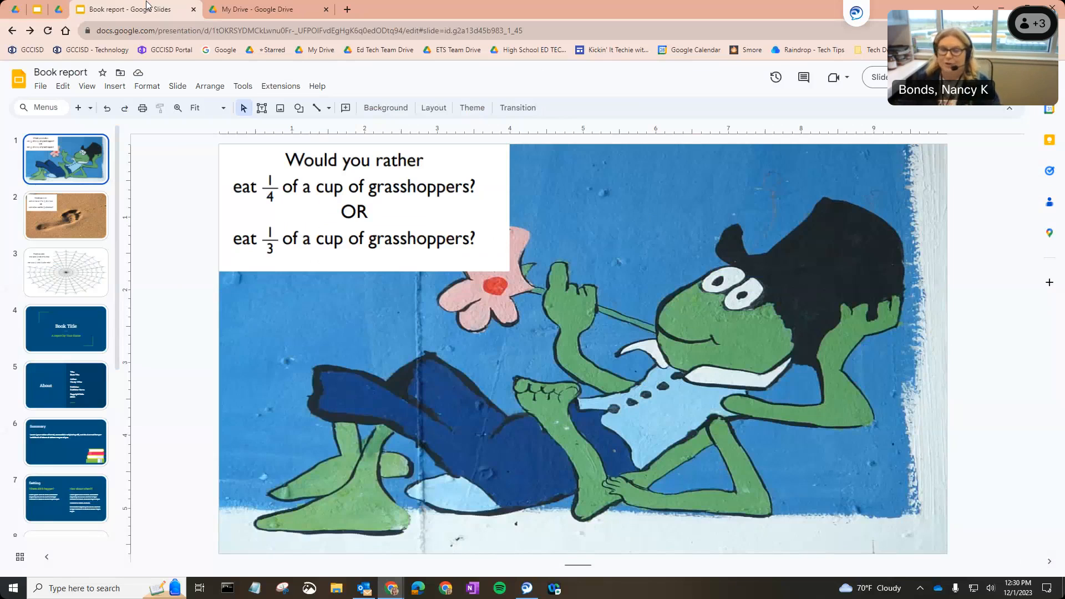
left_click(42, 87)
mouse_move(122, 90)
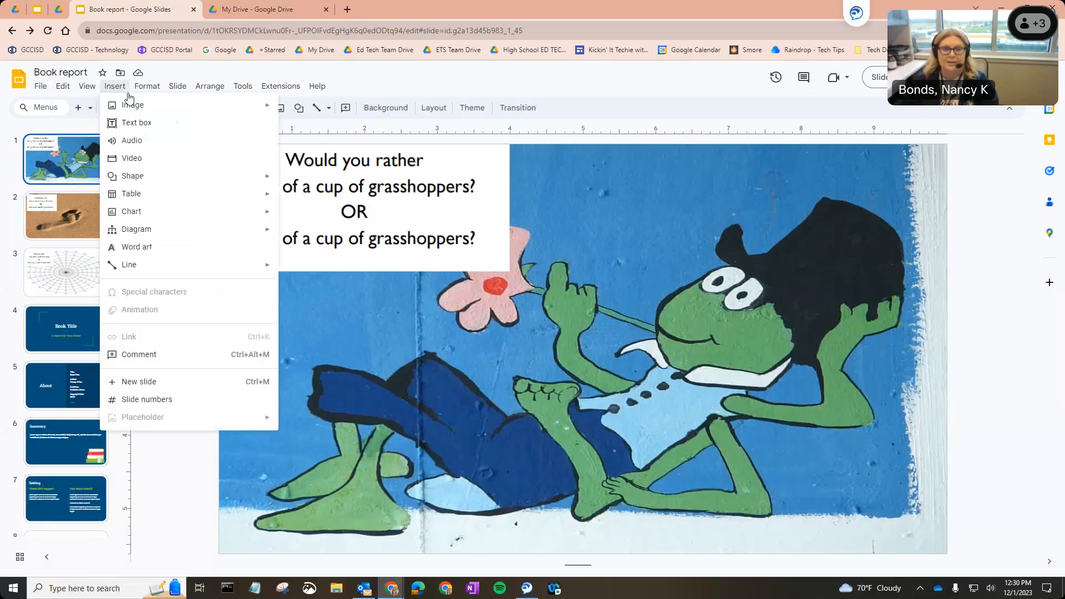
mouse_move(153, 111)
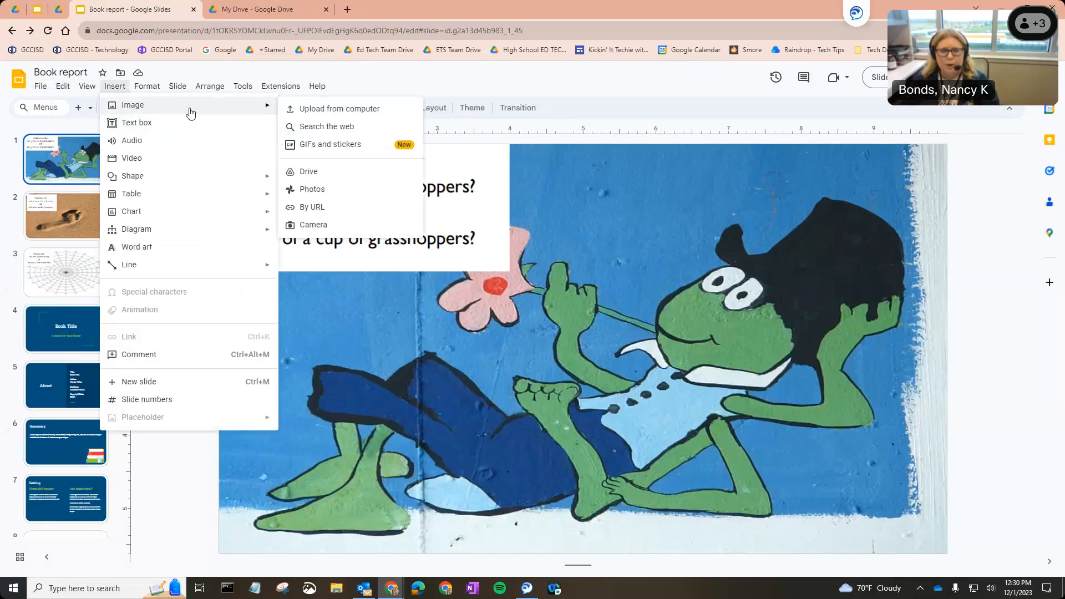
left_click(348, 128)
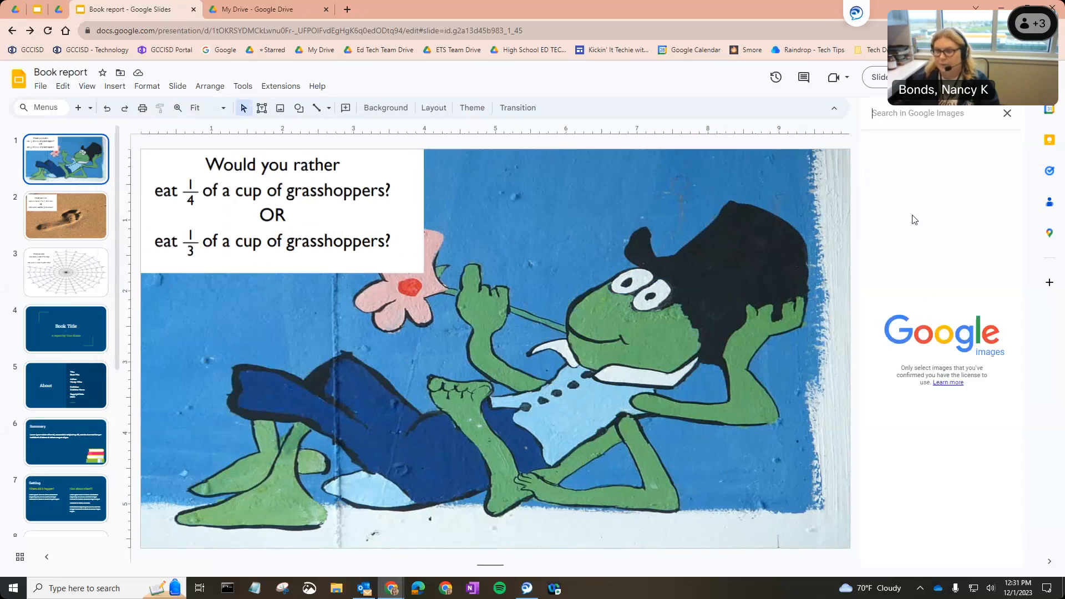
type("p")
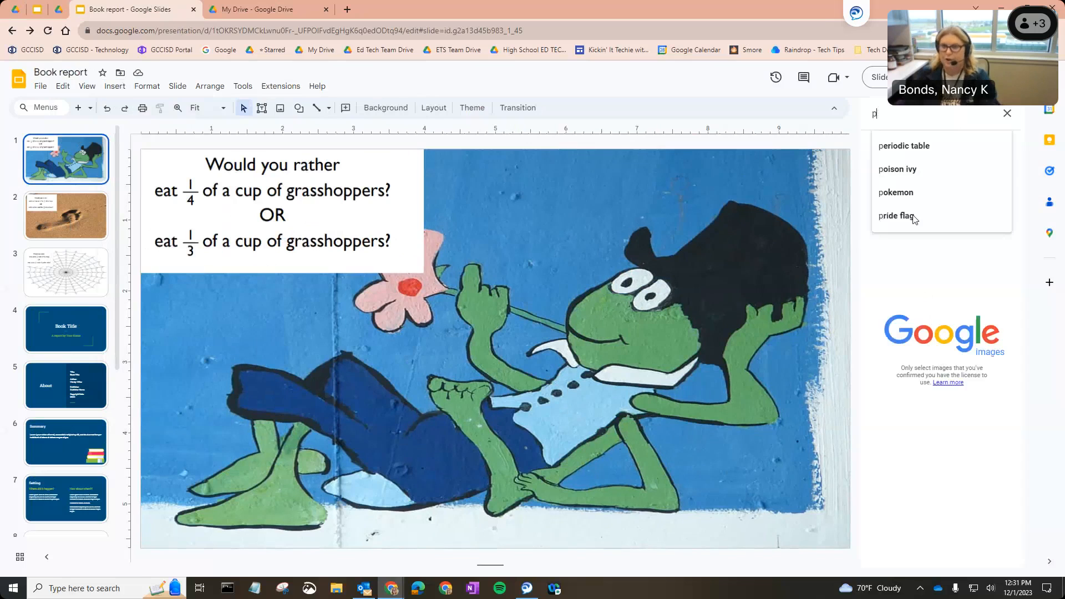
type("izza")
key("Return")
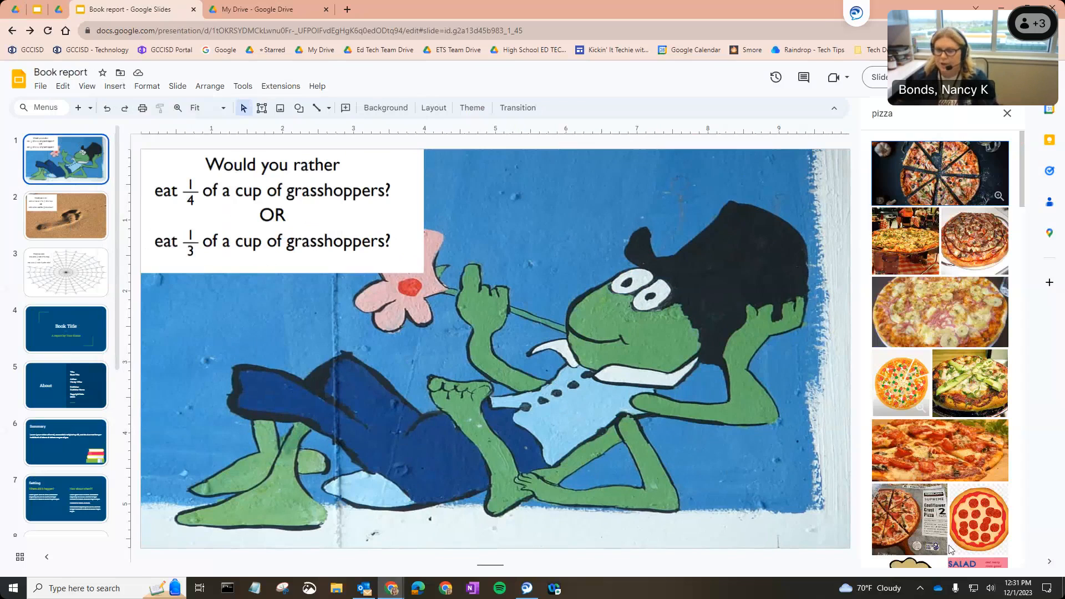
left_click(964, 175)
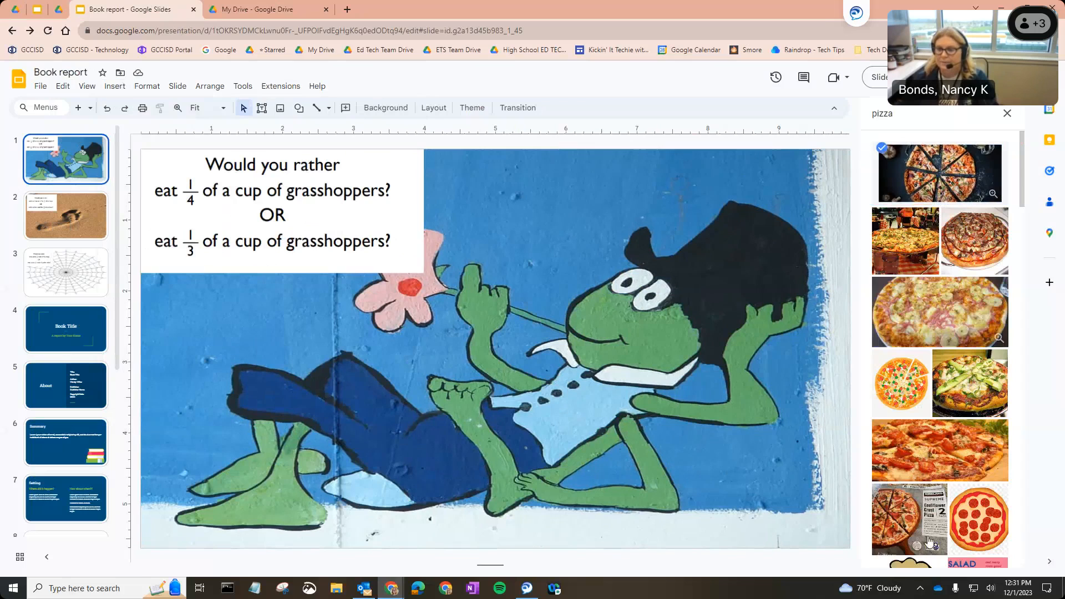
left_click(994, 551)
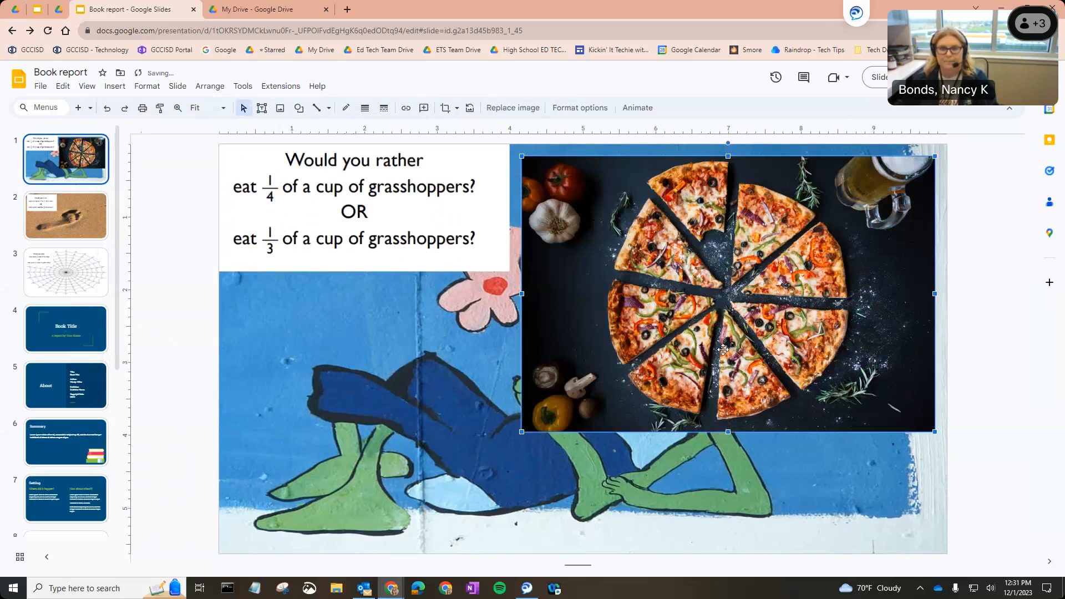
Open the pizza image's Replace image choices and its Format options panel to review the available settings
left_click(527, 109)
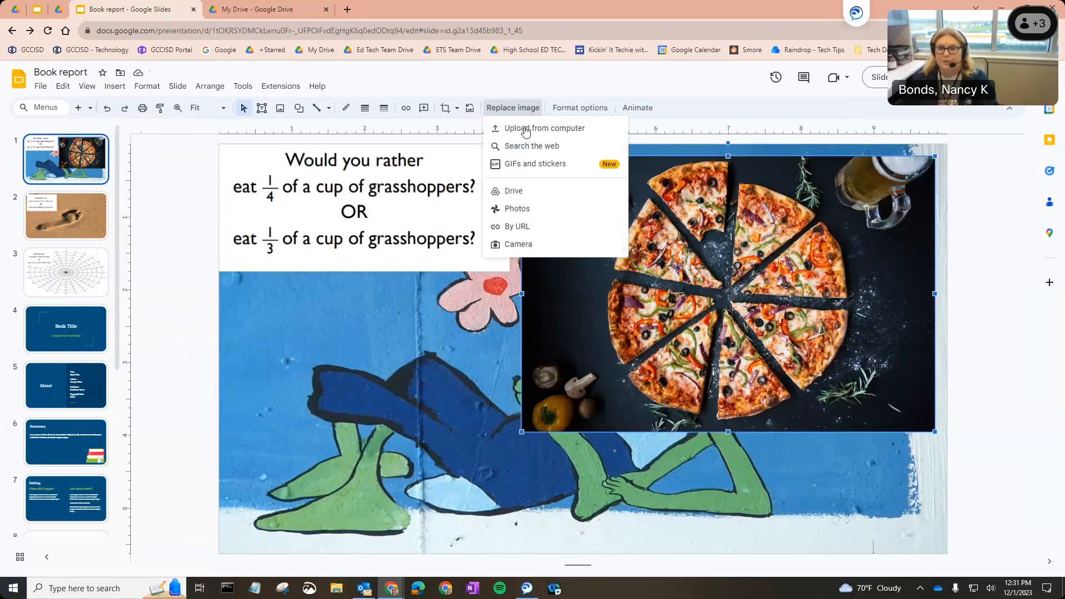
left_click(580, 107)
left_click(580, 107)
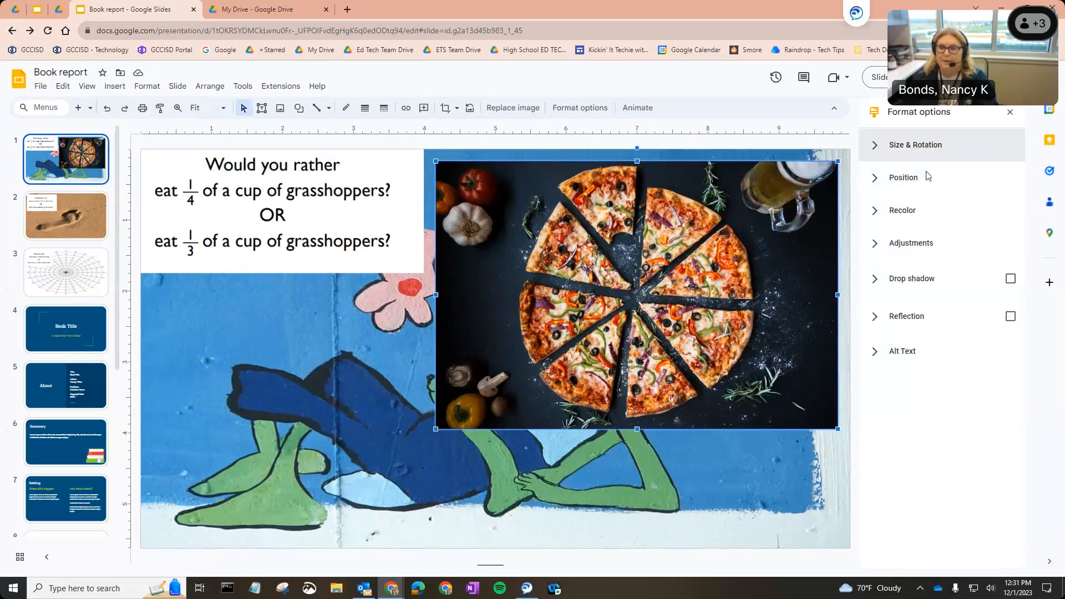
Add an Appear, On click animation to the pizza image and close the Motion panel
left_click(641, 110)
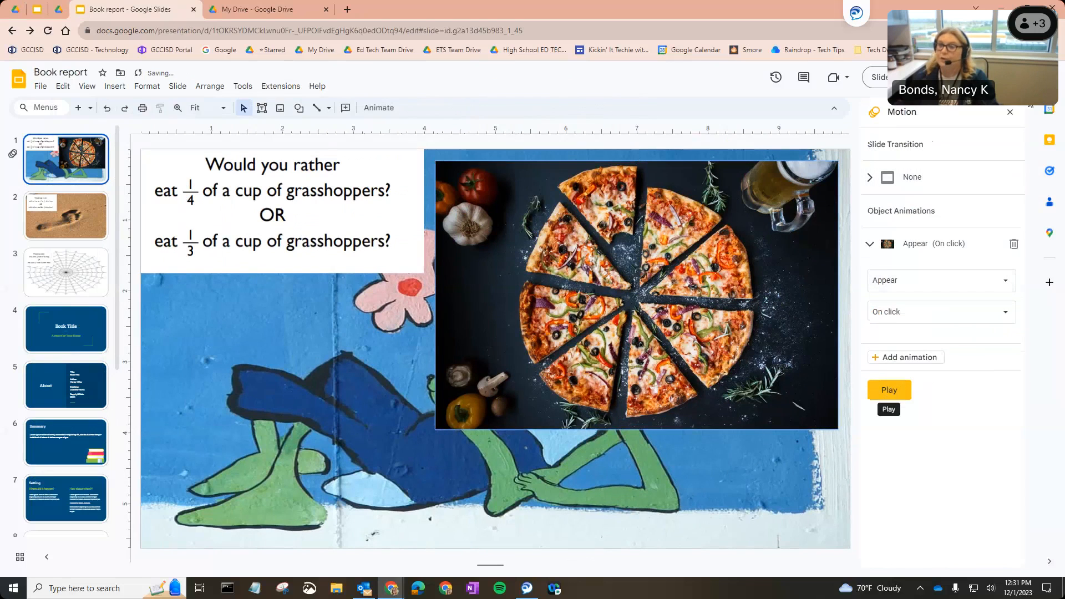
left_click(1011, 111)
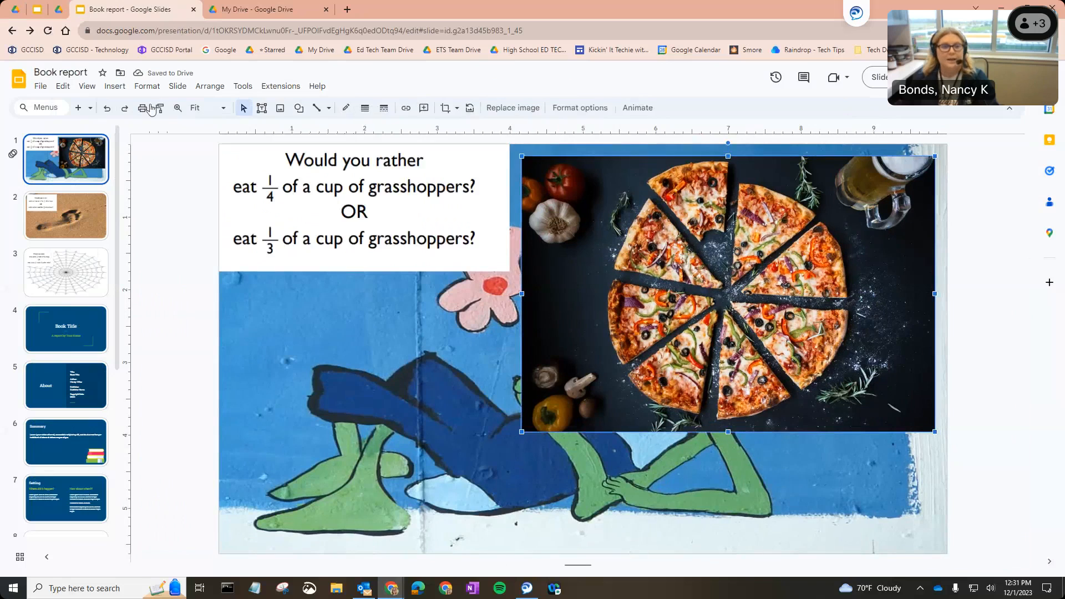
Open the Insert options for slide 1 of the presentation
left_click(115, 86)
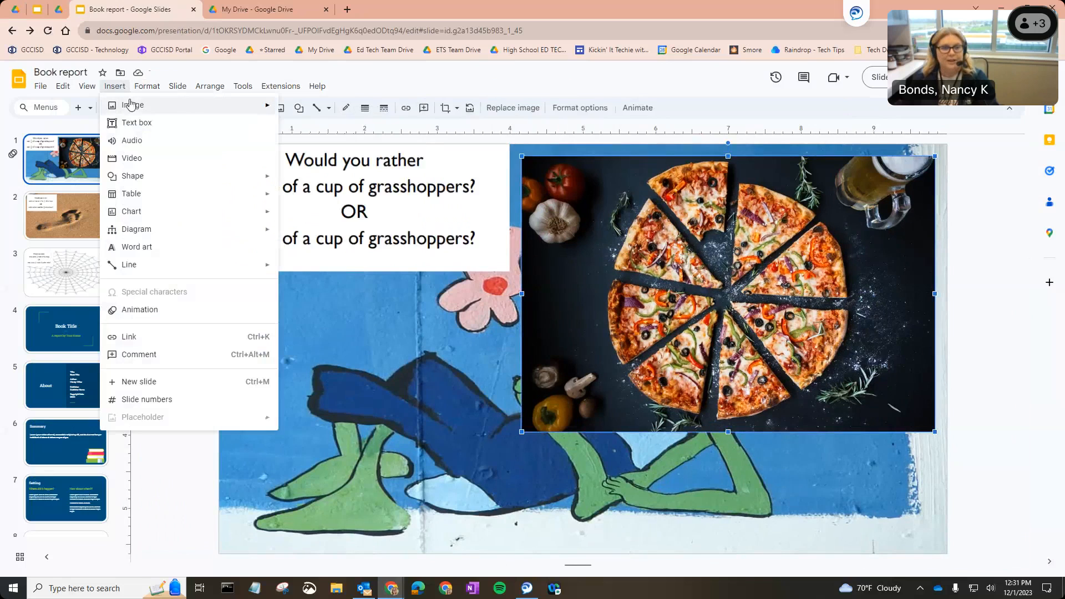